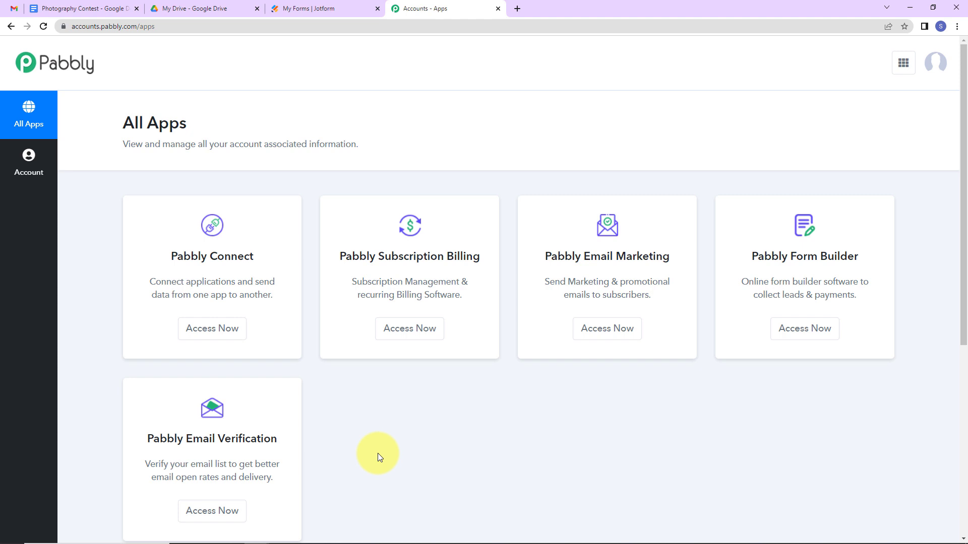
Create a Pabbly Connect workflow named 'Insert an Image In a Google Document When Creating It From a Template'.
left_click(215, 341)
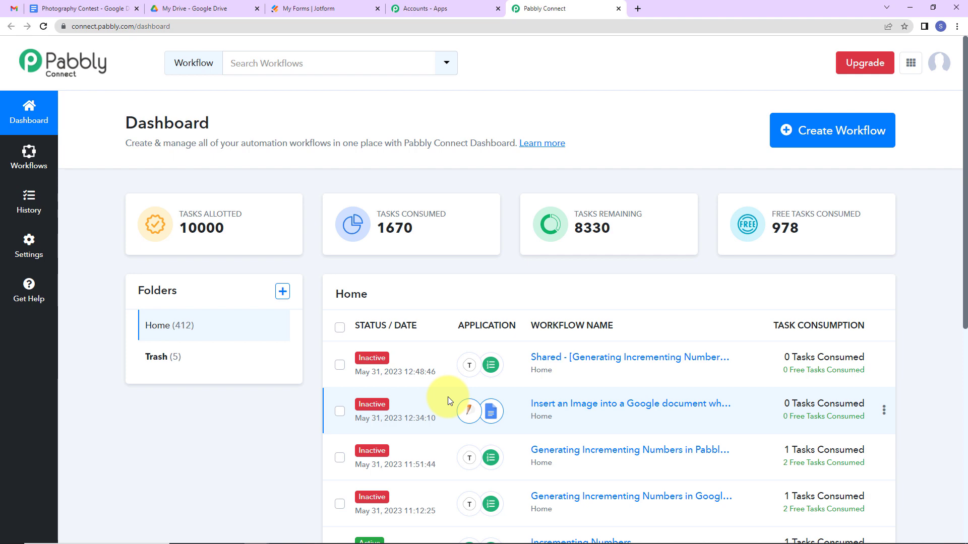
left_click(813, 140)
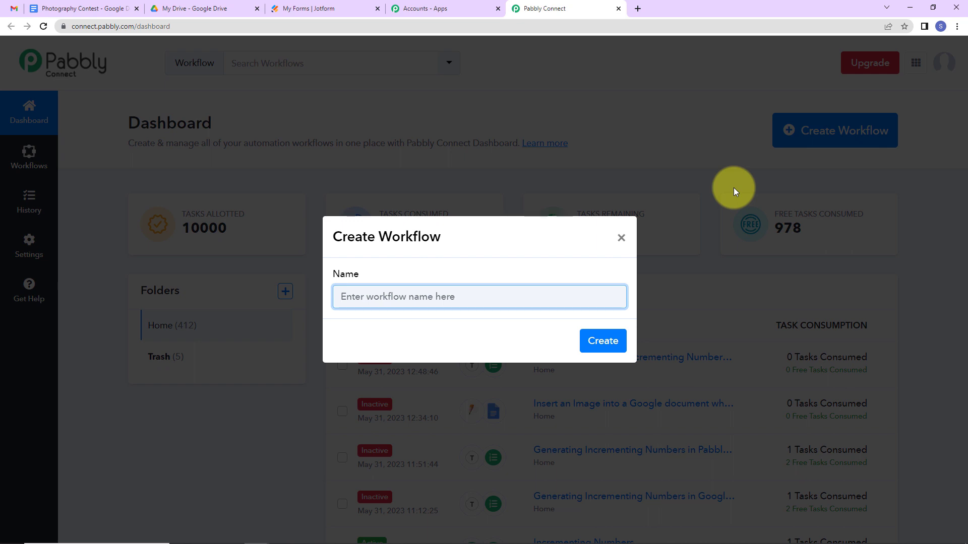
key("ctrl+v")
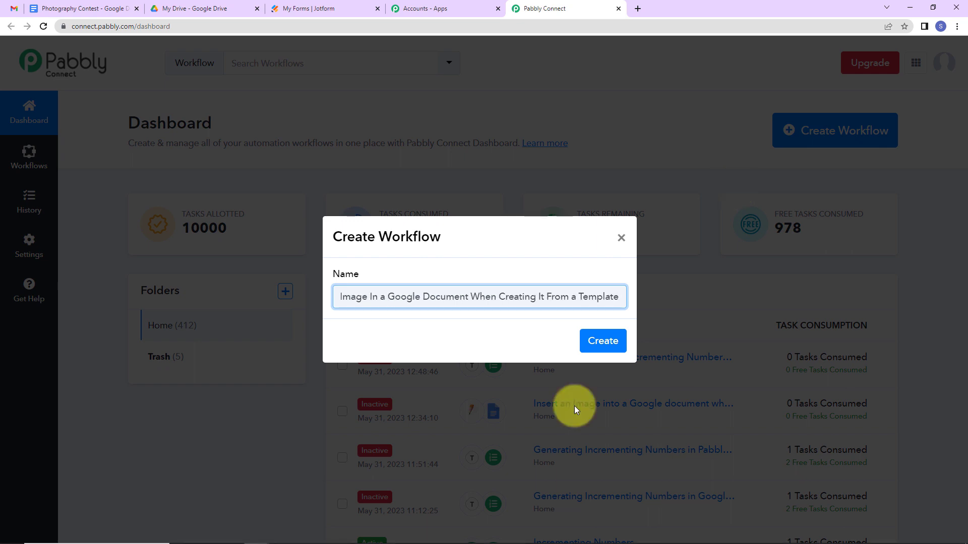
left_click(600, 353)
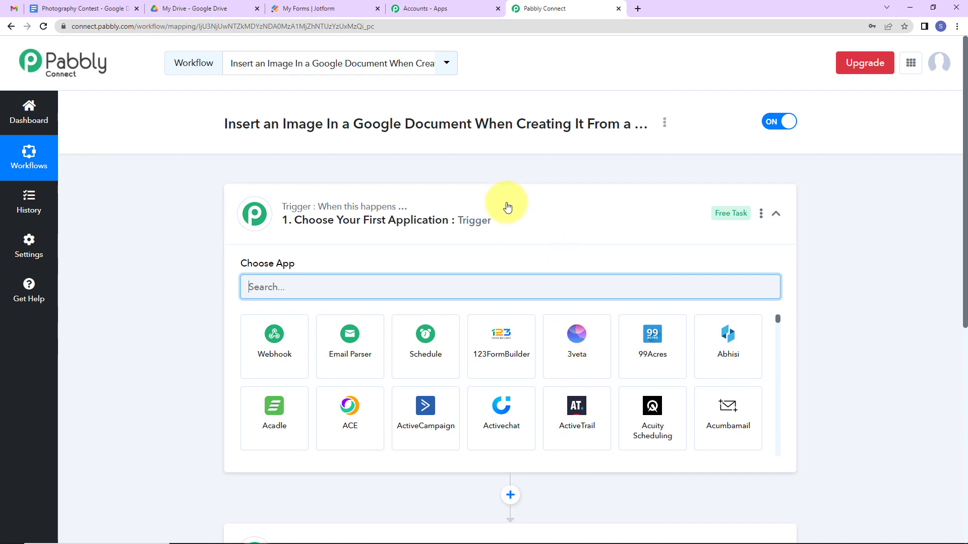
Set the workflow trigger to JotForm with the New Response event, generating a webhook URL.
scroll(507, 206, "down", 3)
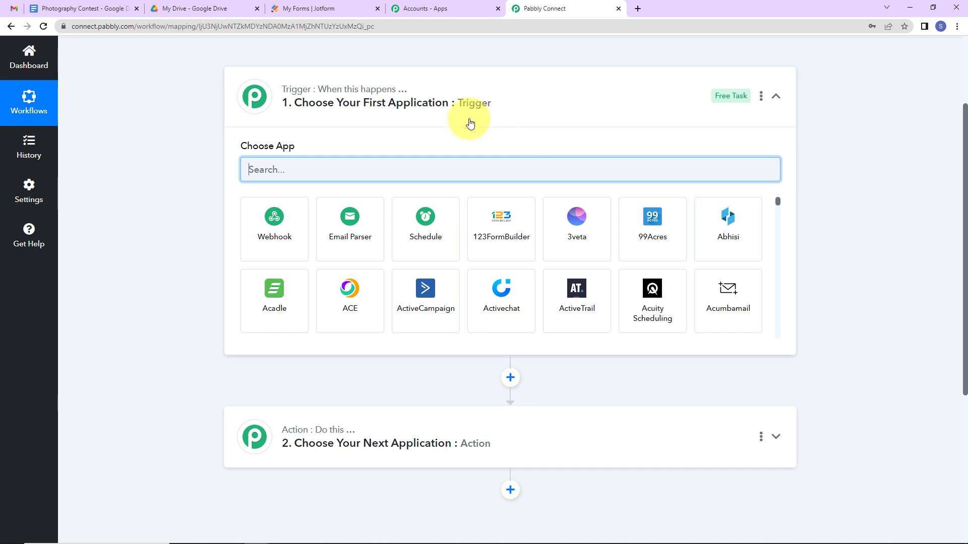
scroll(470, 123, "up", 3)
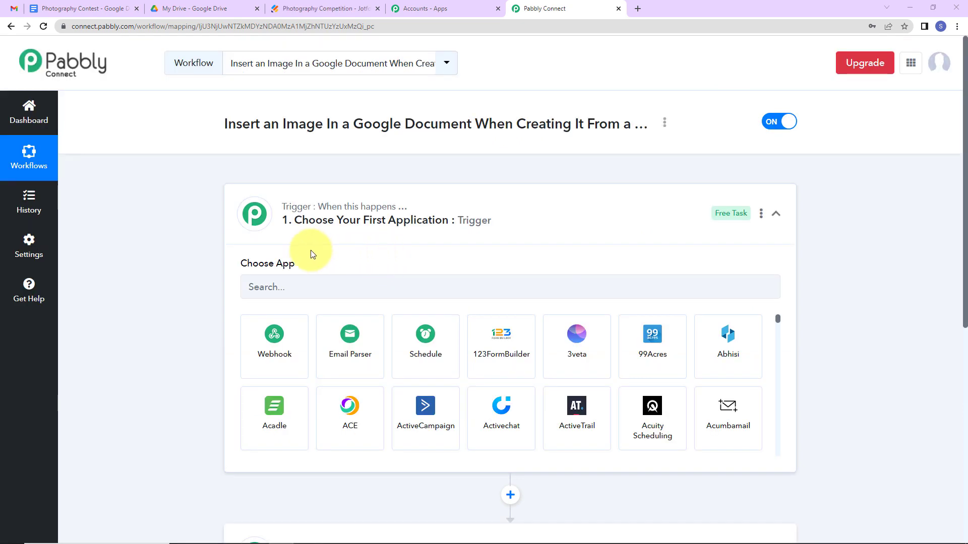
left_click(298, 285)
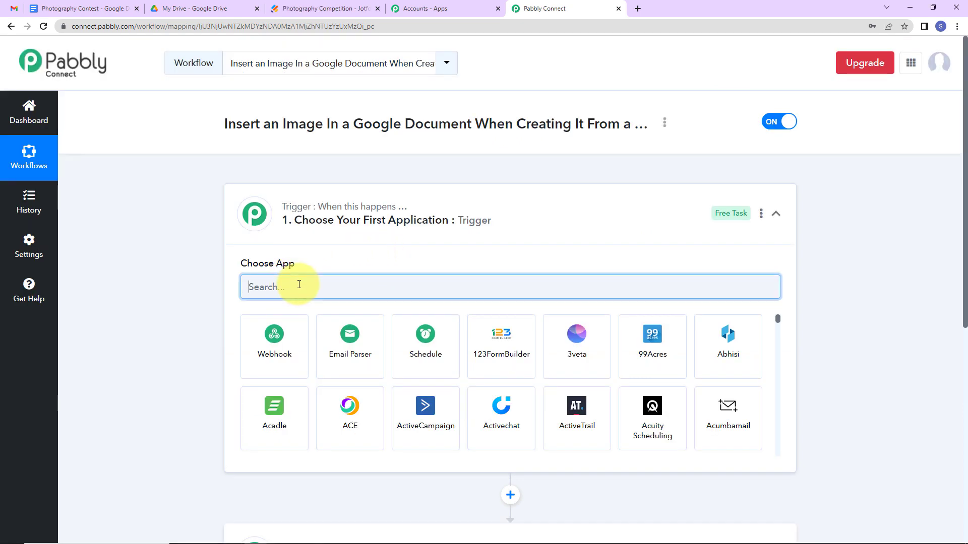
type("jot")
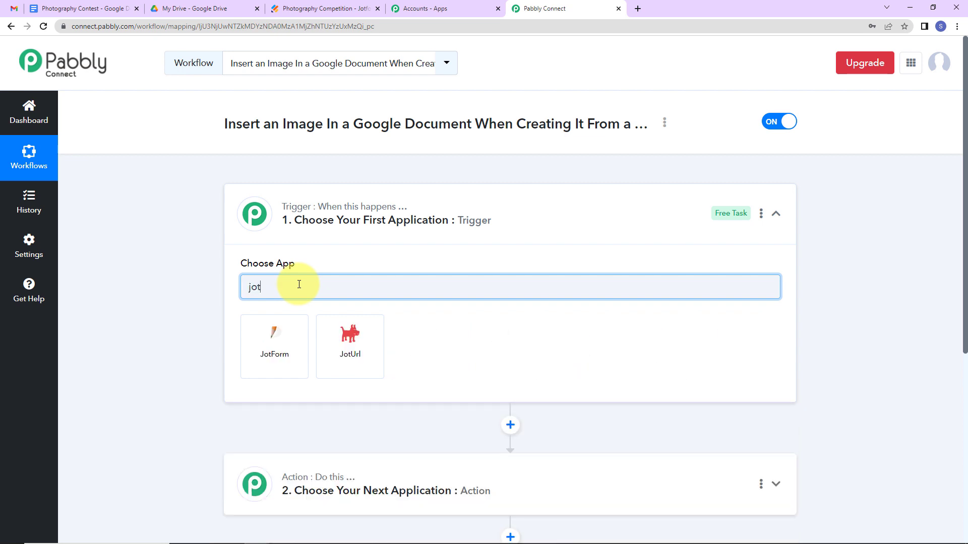
left_click(285, 355)
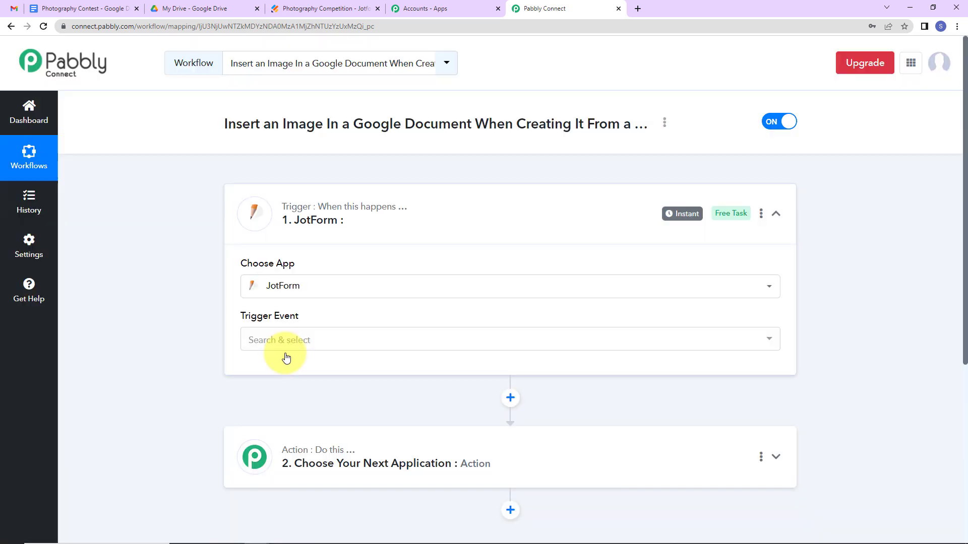
left_click(282, 345)
left_click(282, 396)
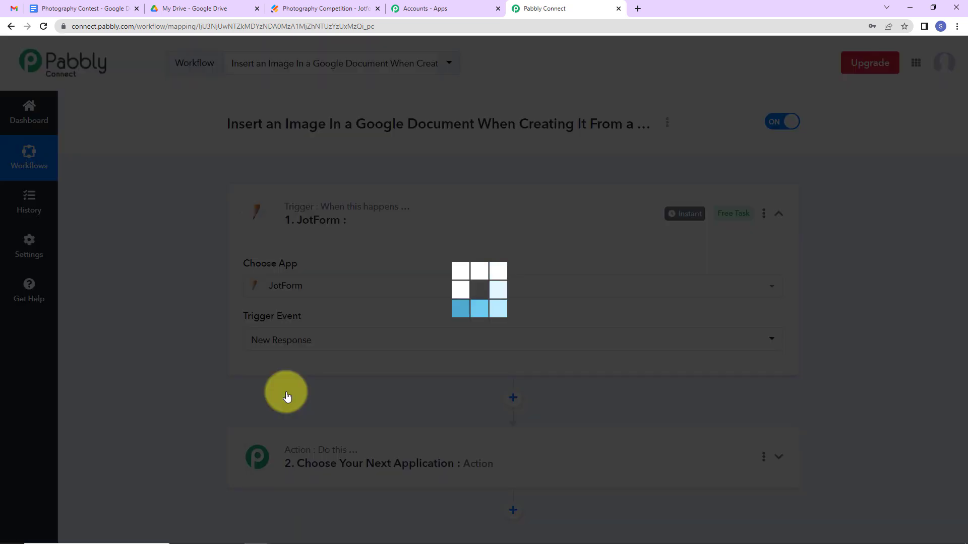
scroll(728, 335, "down", 2)
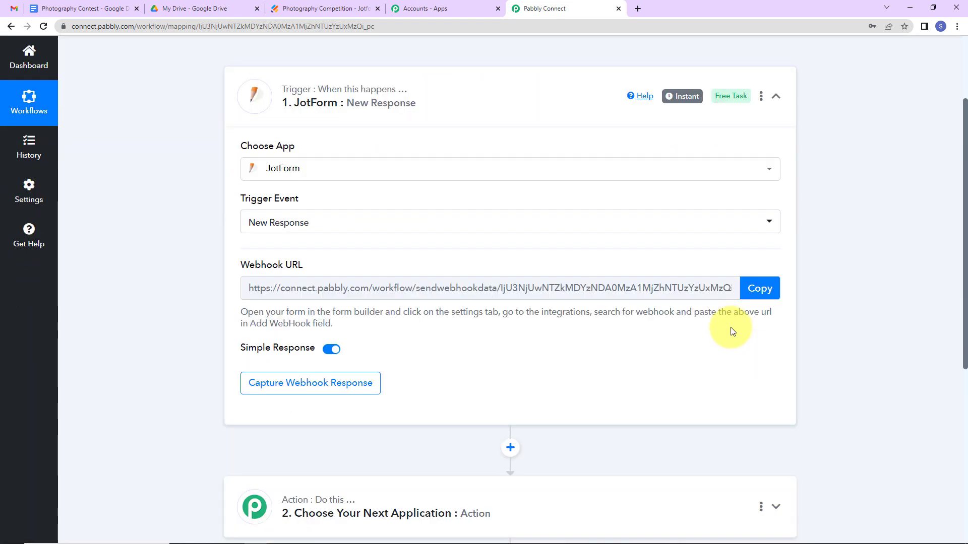
mouse_move(287, 271)
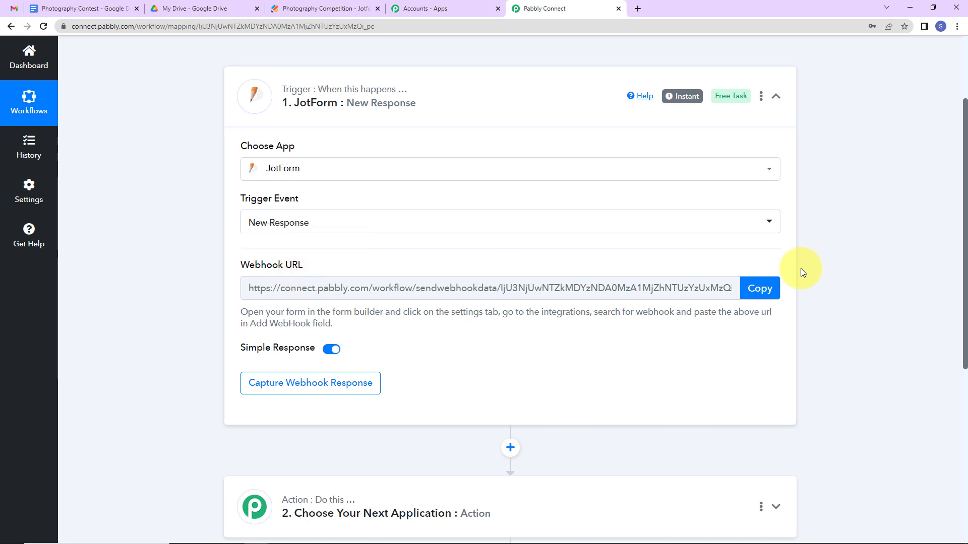
Copy the Pabbly webhook URL and bring up the Photography Competition form in Jotform's builder.
left_click(769, 295)
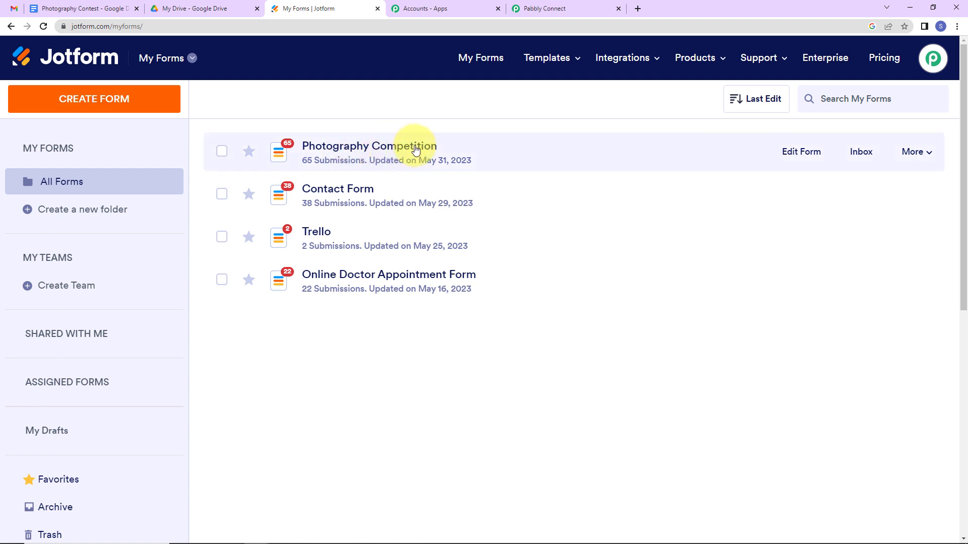
left_click(793, 160)
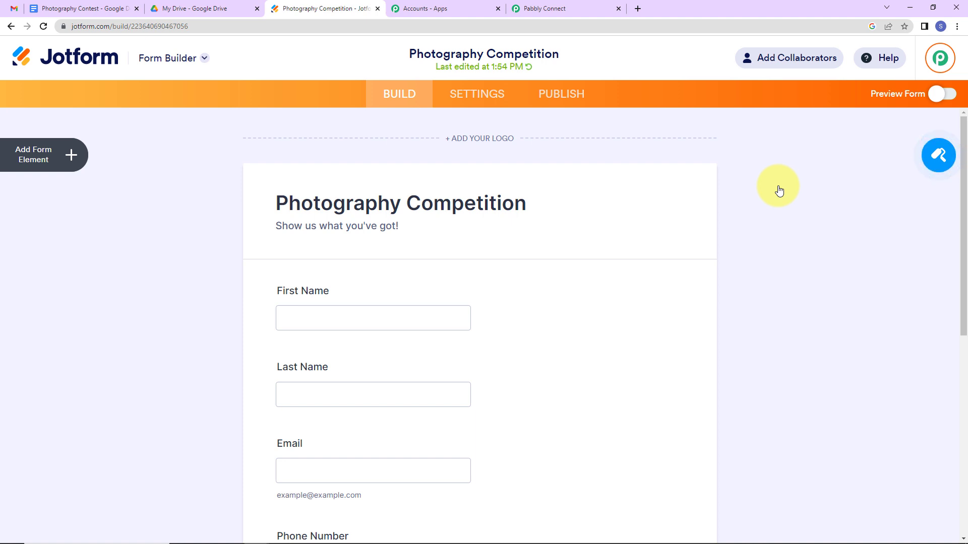
scroll(633, 210, "down", 3)
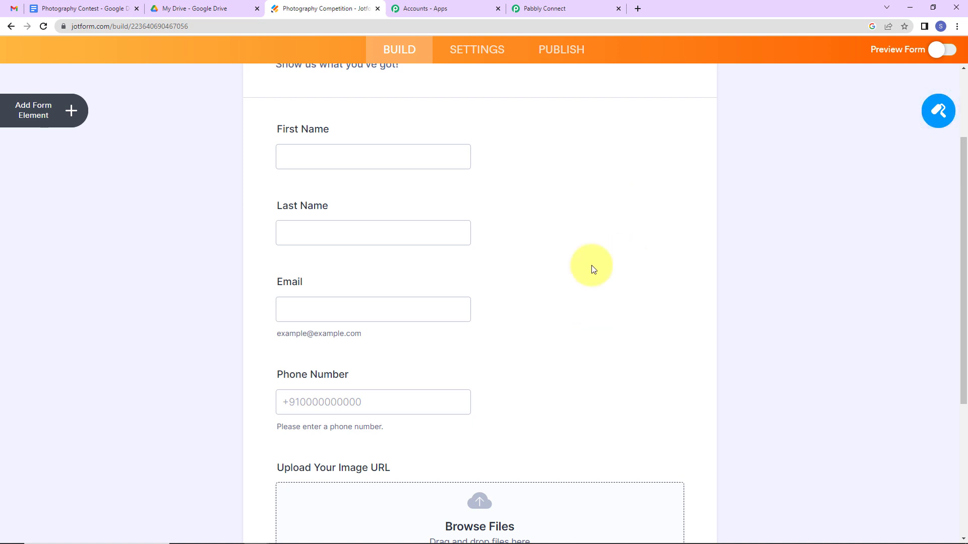
left_click(564, 9)
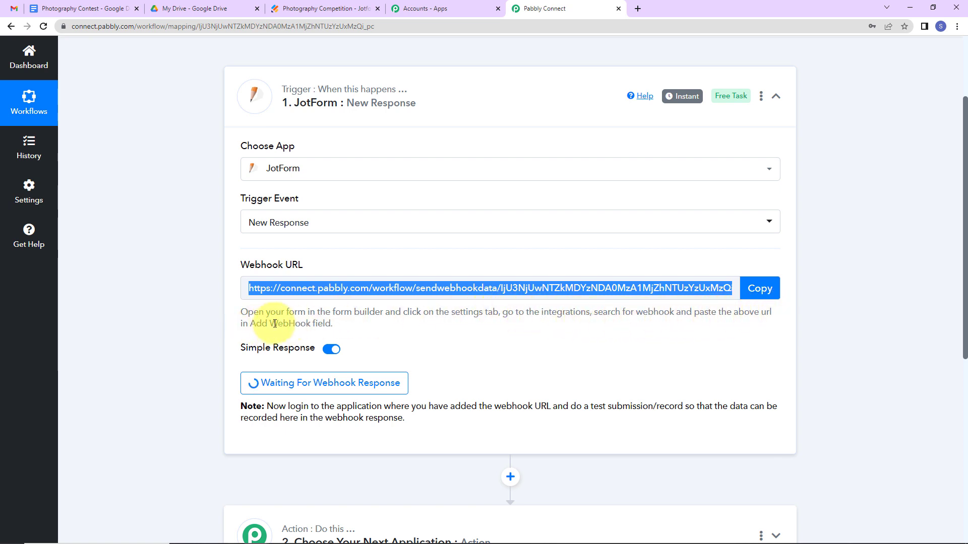
left_click(757, 294)
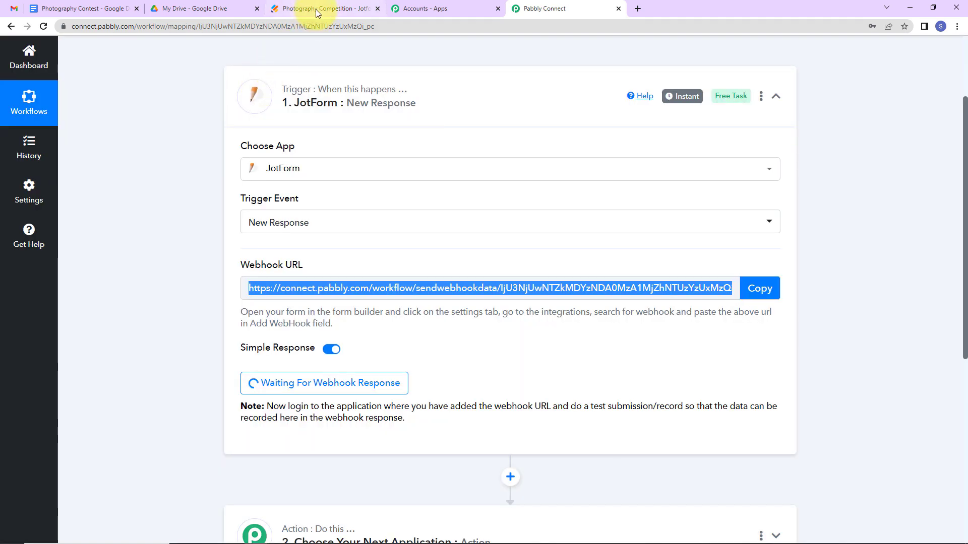
left_click(317, 10)
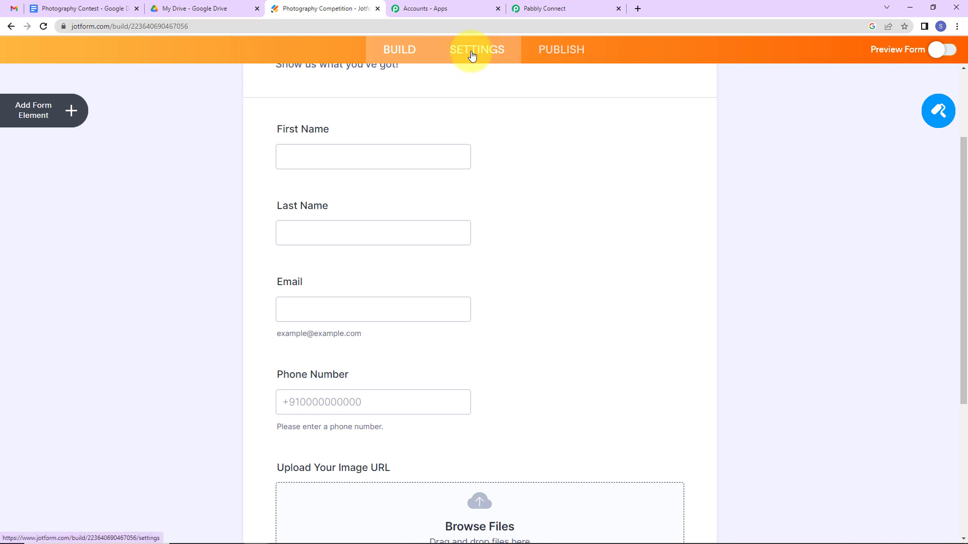
left_click(471, 50)
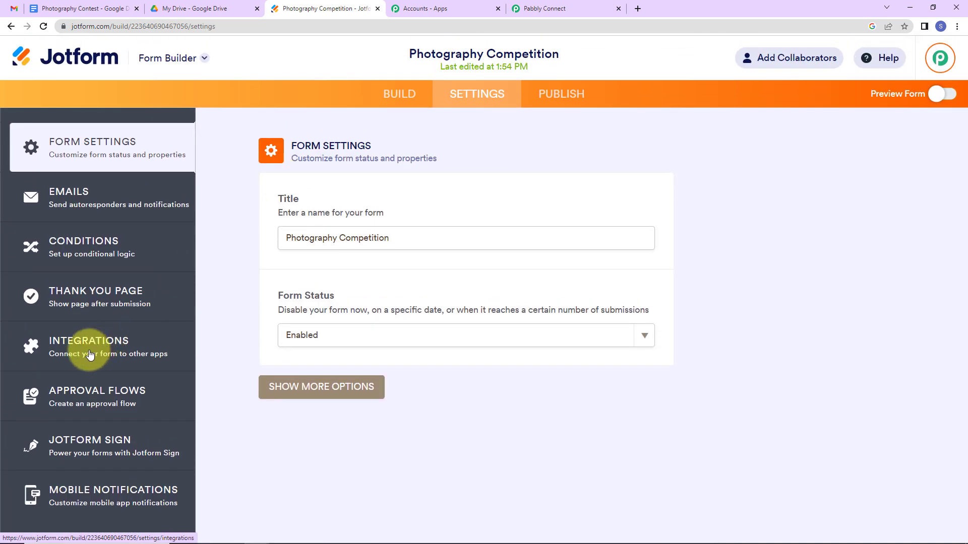
left_click(79, 343)
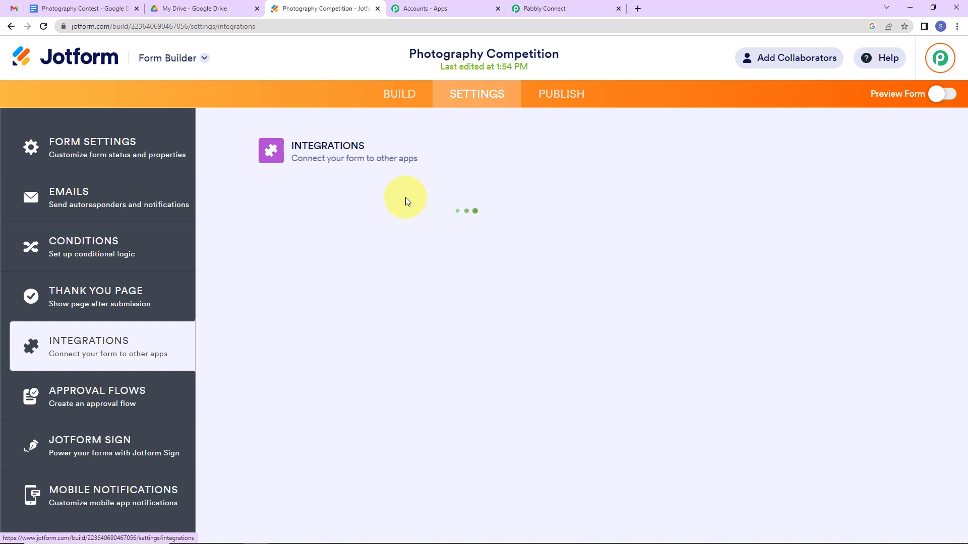
left_click(534, 183)
type("w")
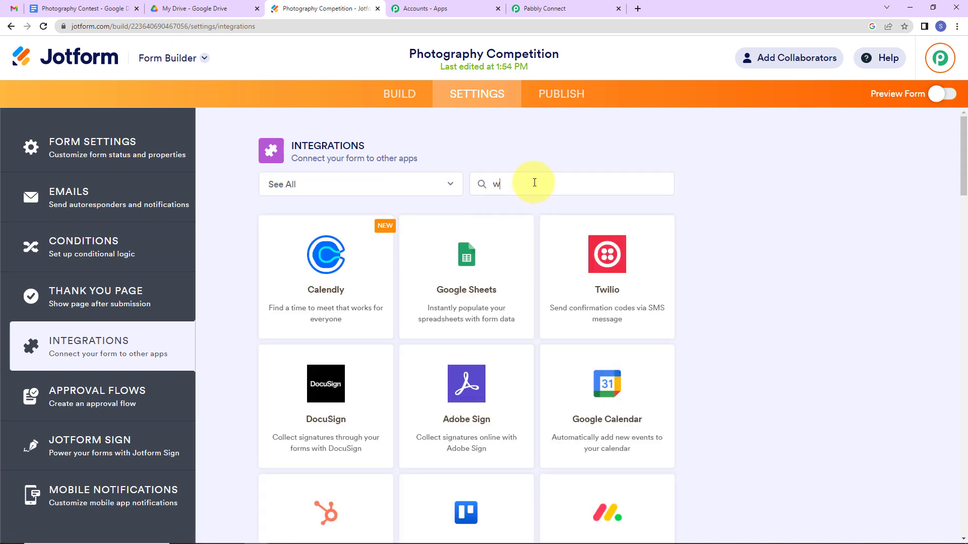
type("eb")
left_click(484, 292)
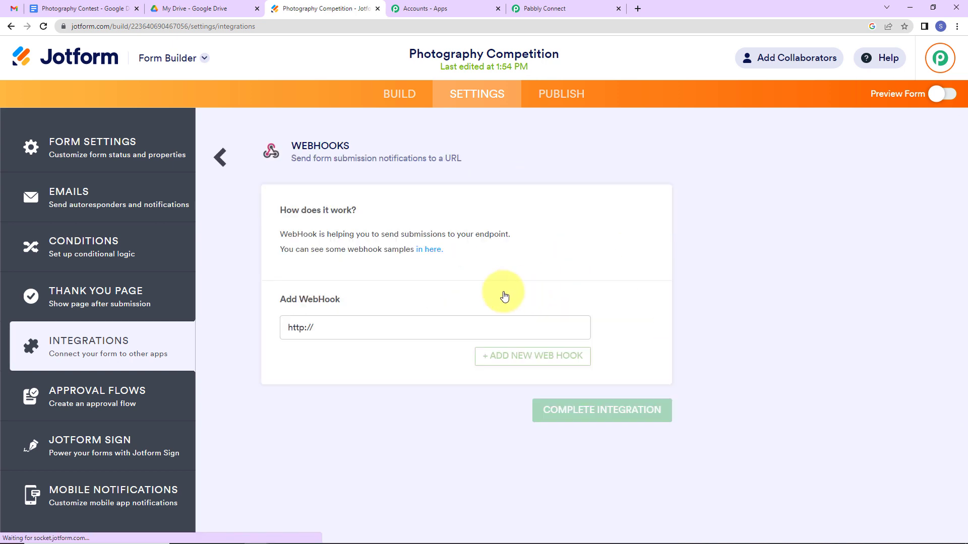
triple_click(380, 332)
key("BackSpace")
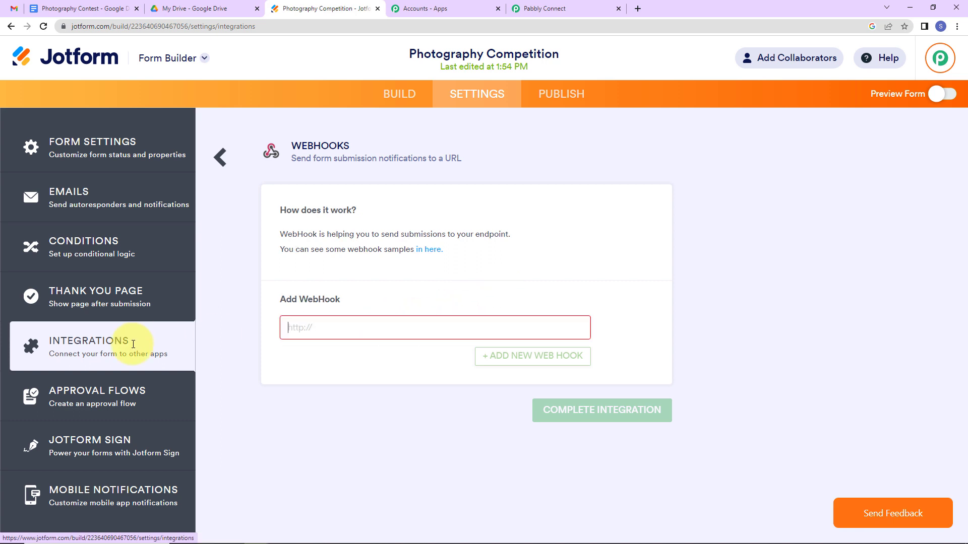
key("ctrl+v")
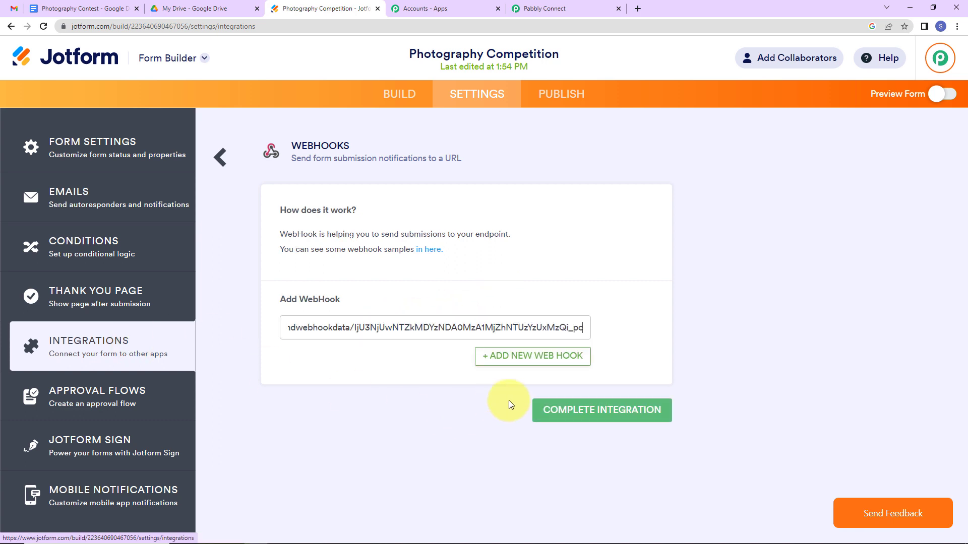
left_click(588, 416)
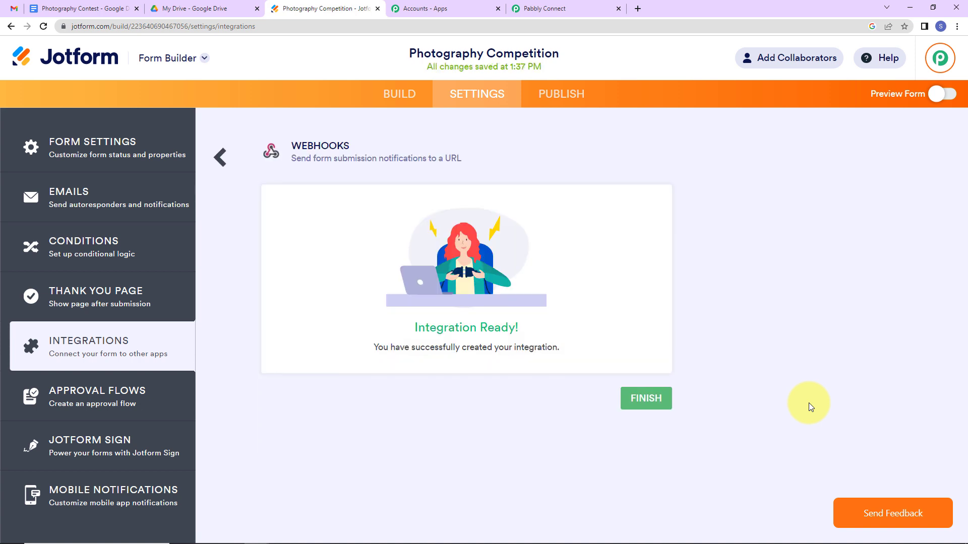
Dismiss the integration confirmation and launch the published Photography Competition form in a new tab.
left_click(649, 407)
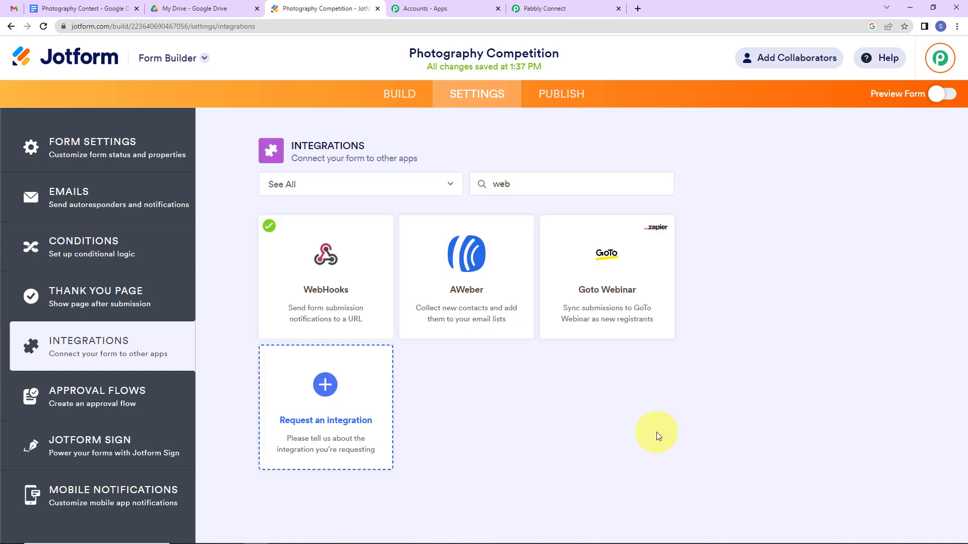
left_click(556, 7)
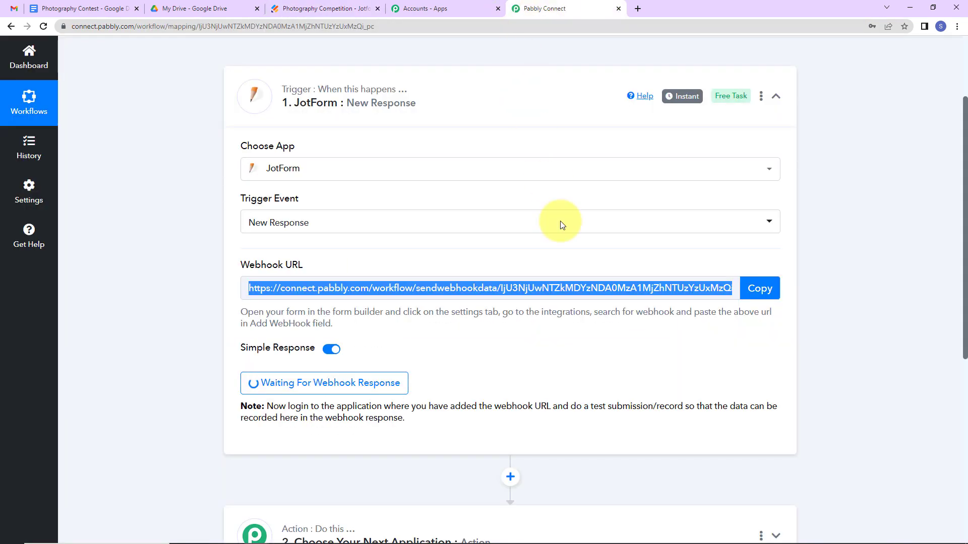
scroll(570, 268, "down", 1)
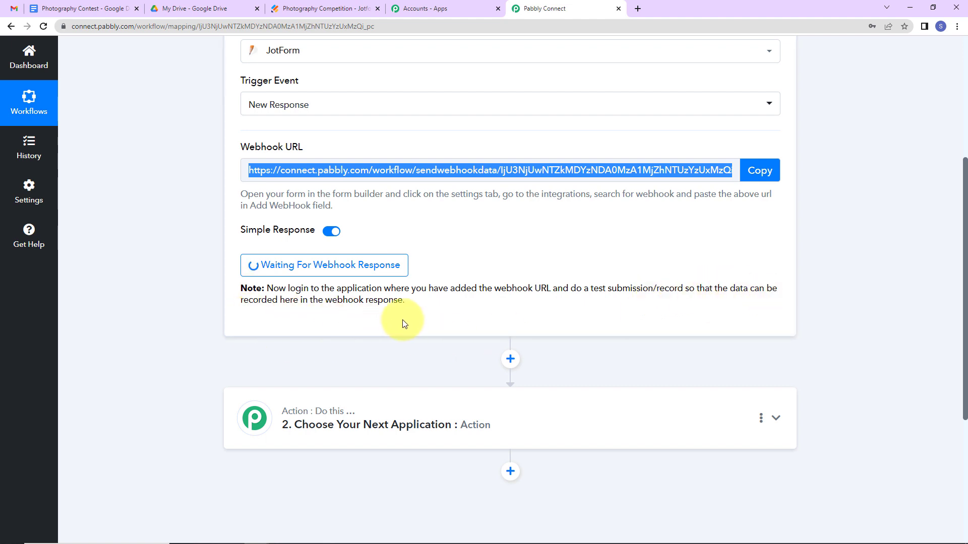
left_click(312, 8)
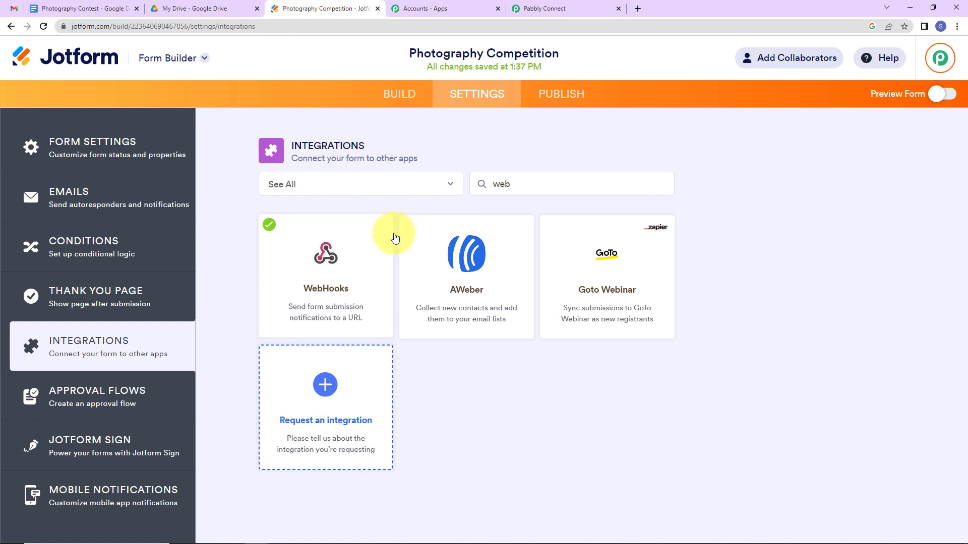
left_click(576, 104)
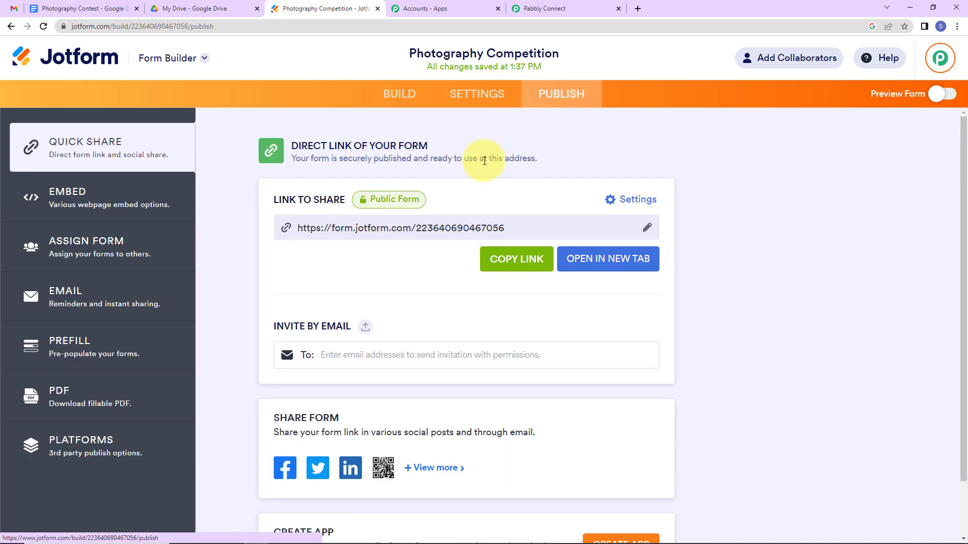
left_click(588, 259)
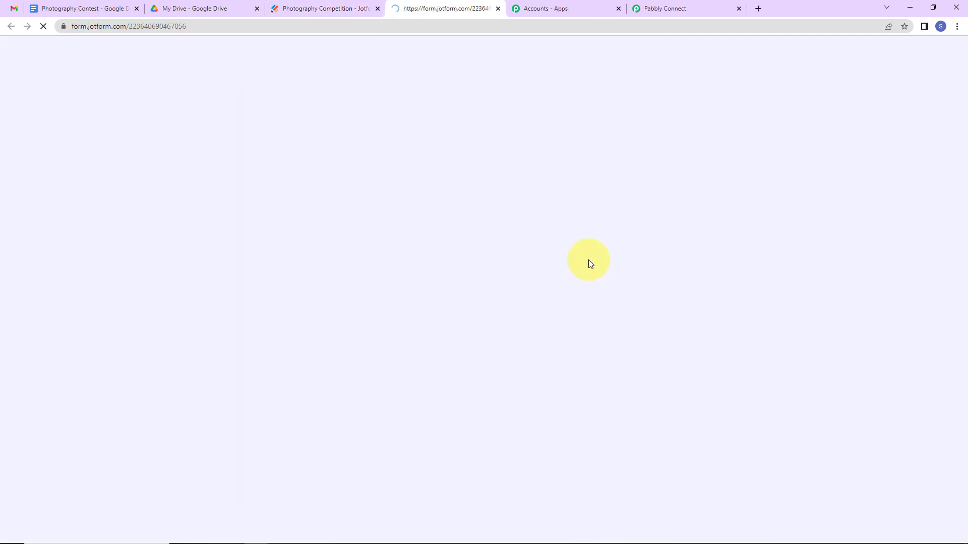
Fill in the entrant's first name, last name, email address and phone number on the form.
left_click(439, 239)
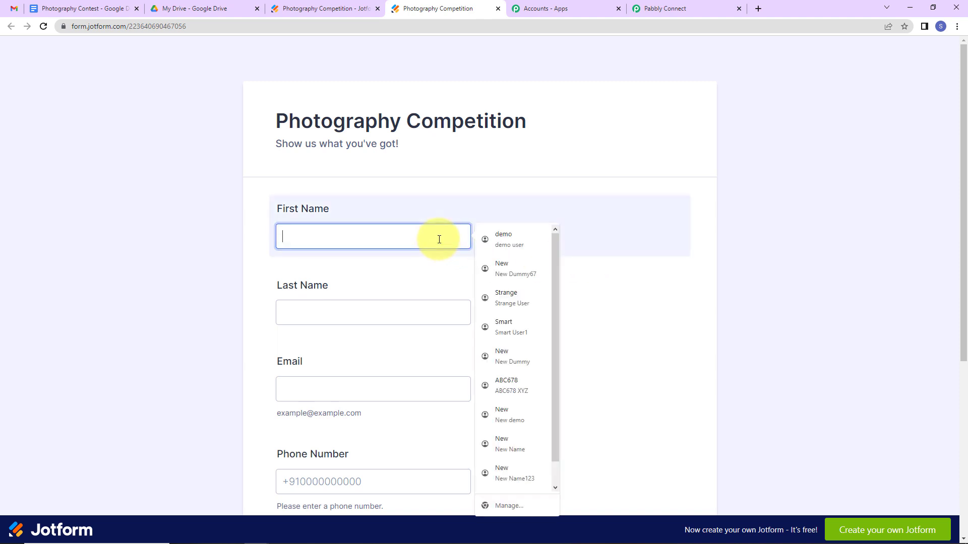
type("Smart")
key("Tab")
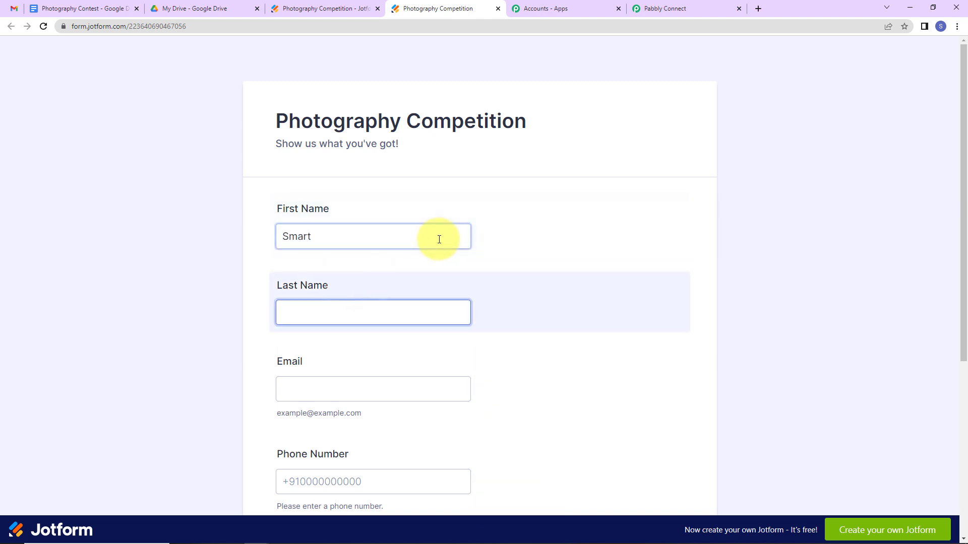
type("User1")
key("Tab")
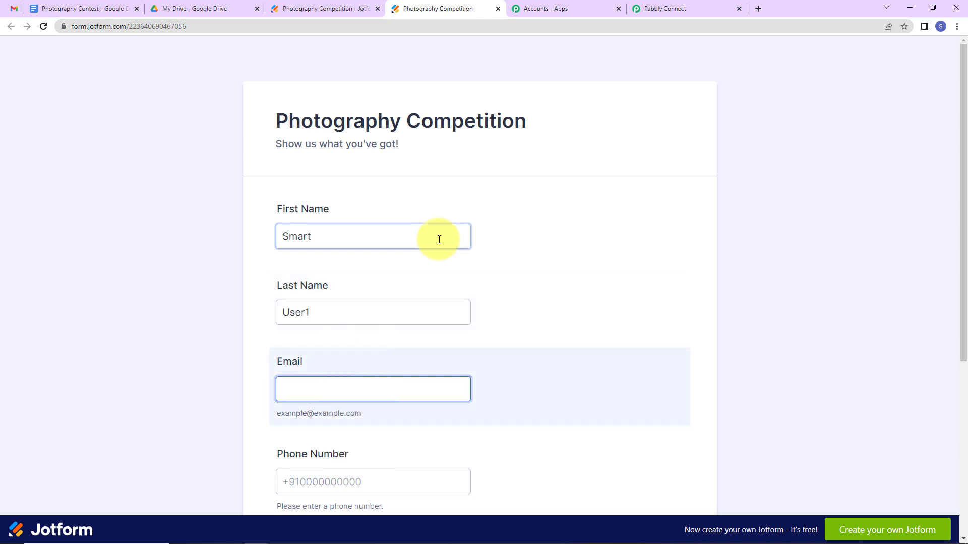
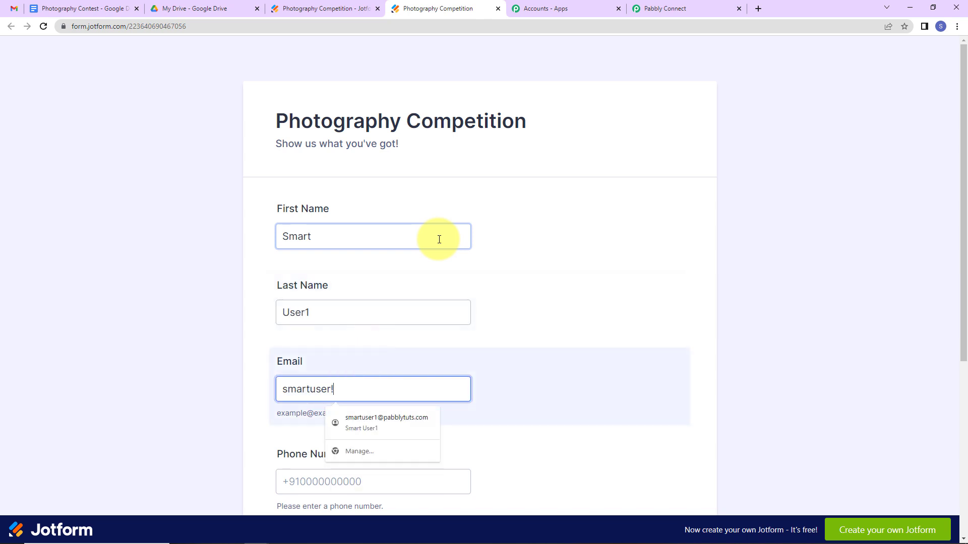
key("Tab")
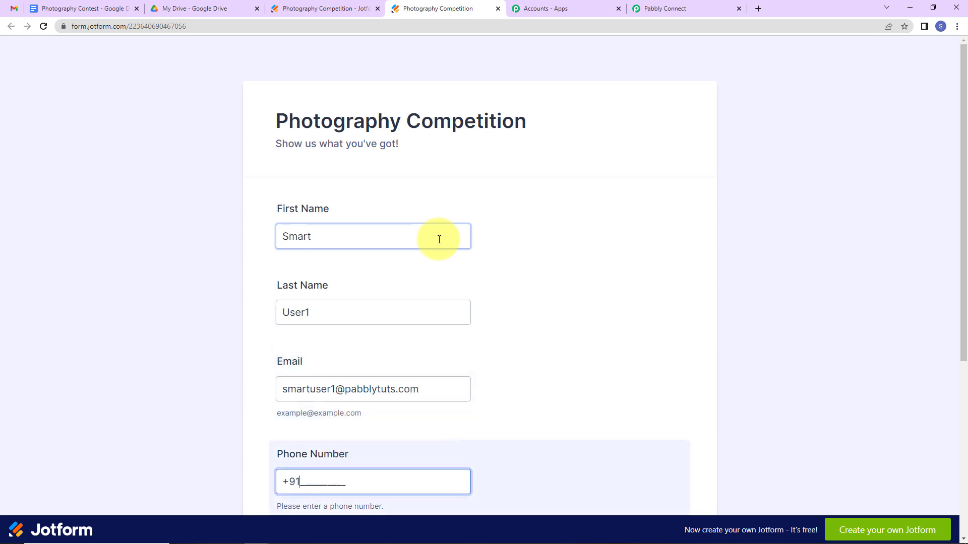
type("9111111111")
Attach Kite (1).jpg from Downloads, submit the entry, and return to Pabbly Connect.
scroll(425, 303, "down", 5)
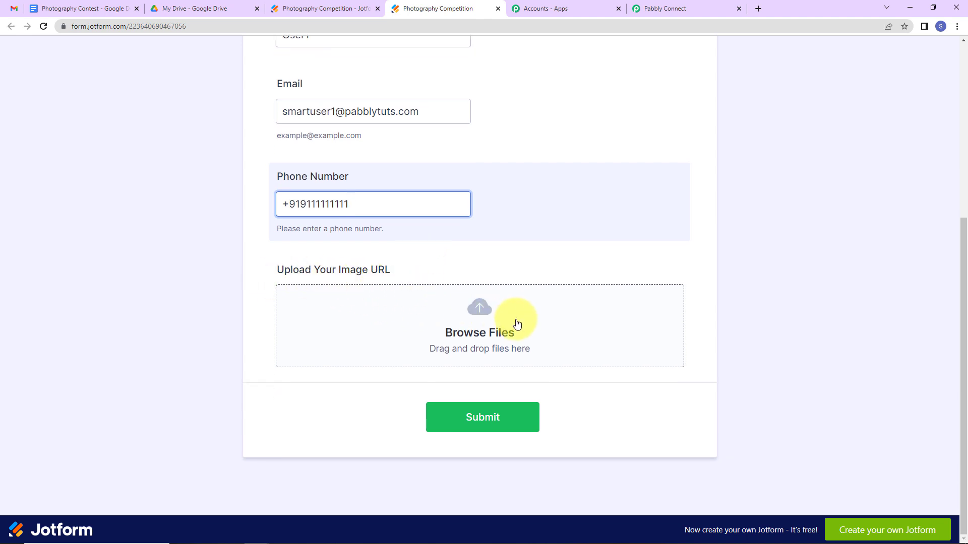
left_click(490, 321)
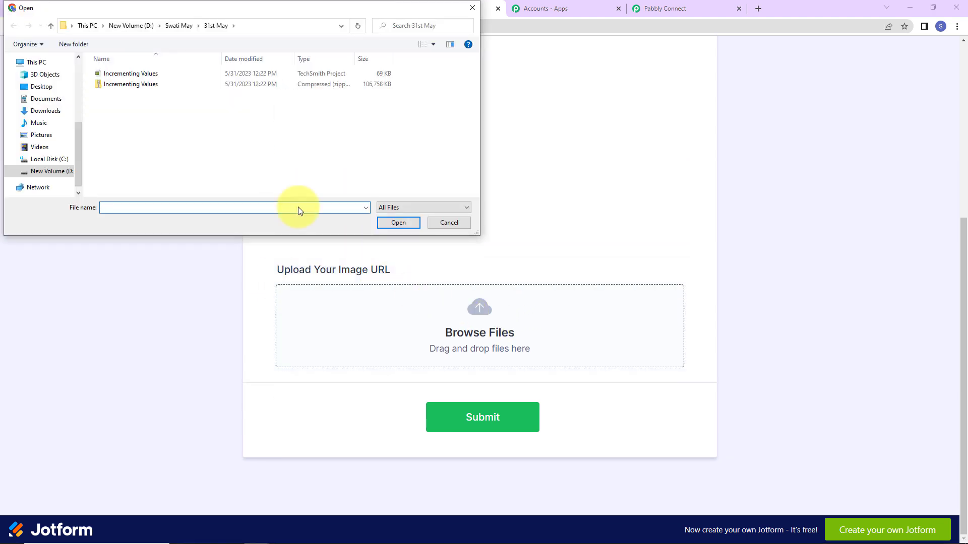
left_click(45, 111)
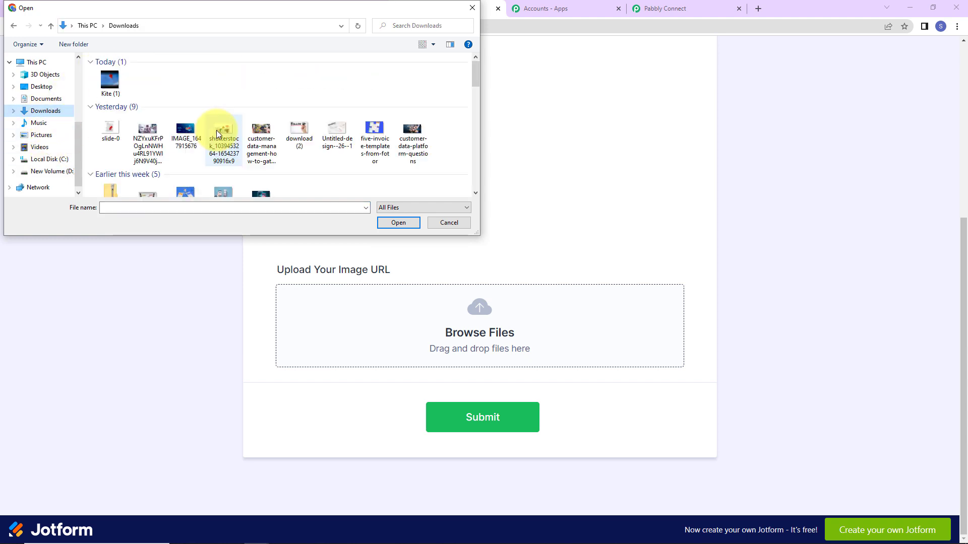
scroll(320, 130, "down", 2)
scroll(213, 116, "up", 2)
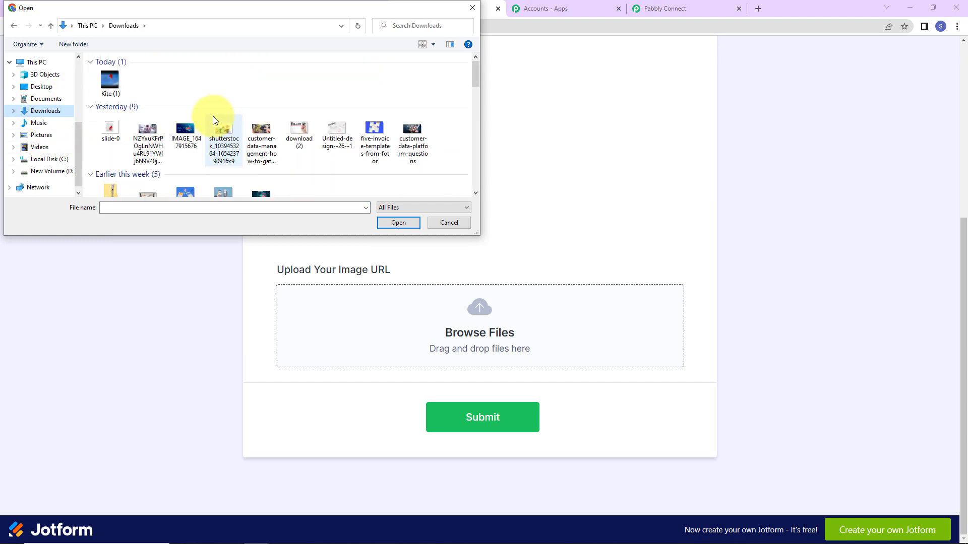
left_click(111, 82)
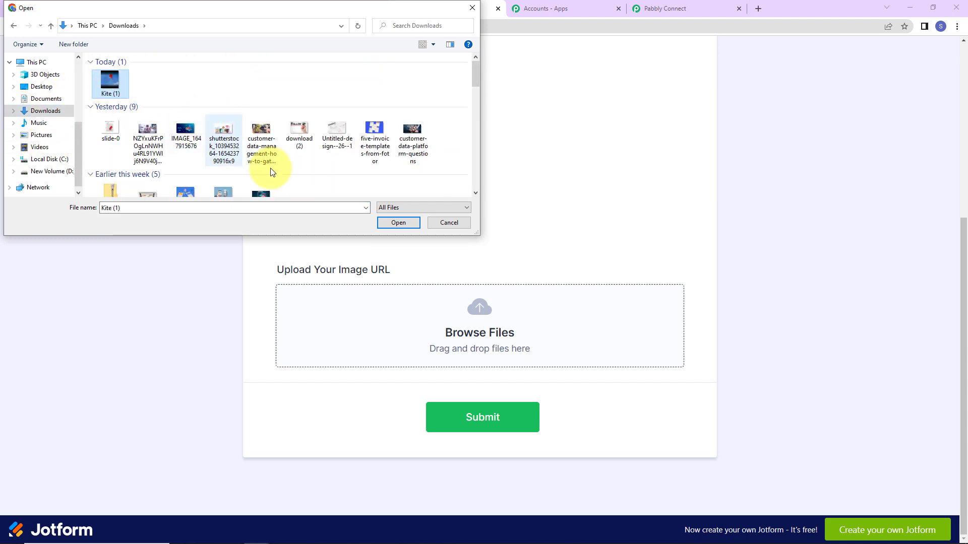
left_click(397, 224)
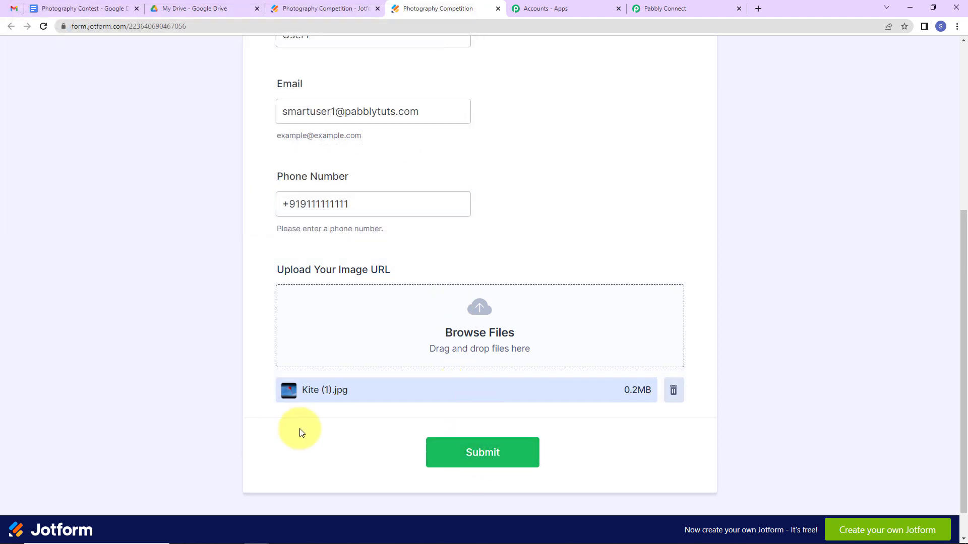
left_click(507, 448)
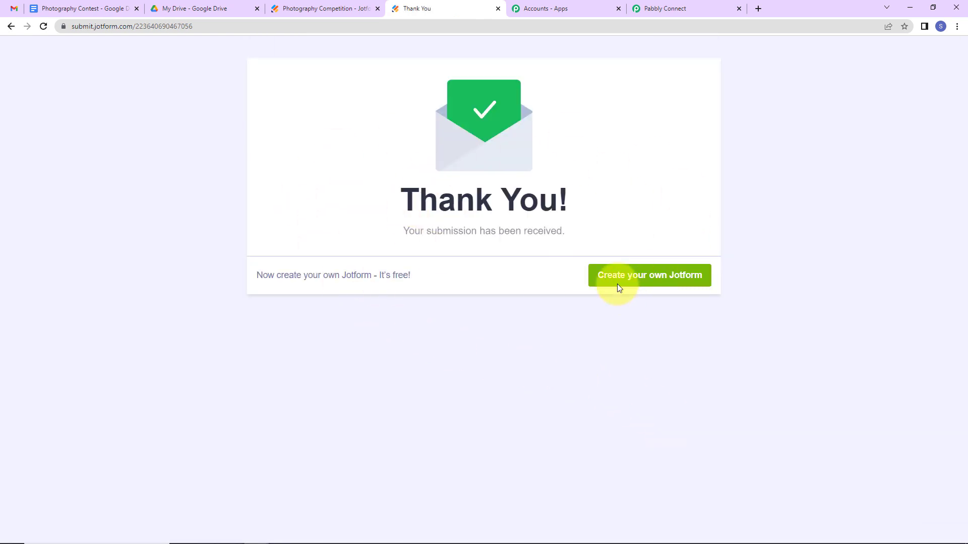
left_click(655, 9)
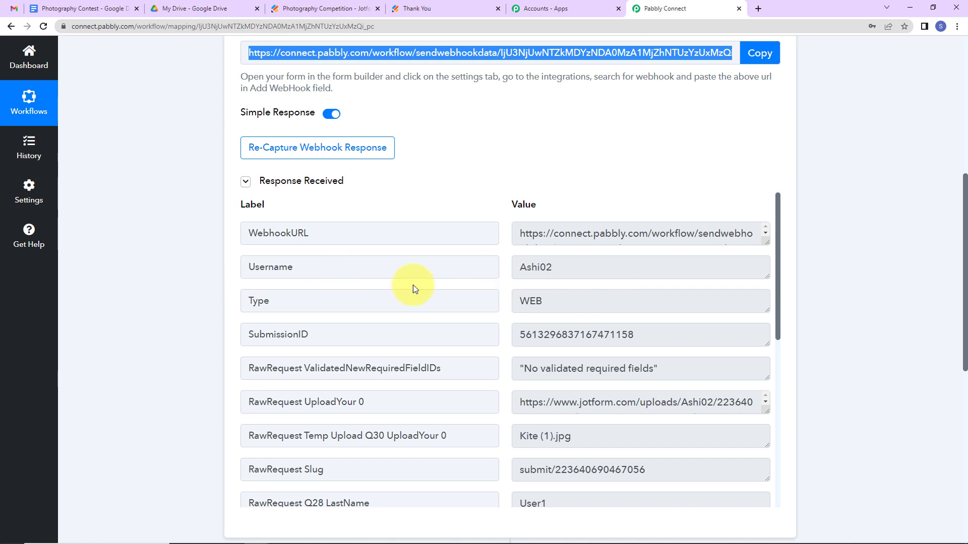
scroll(671, 301, "down", 2)
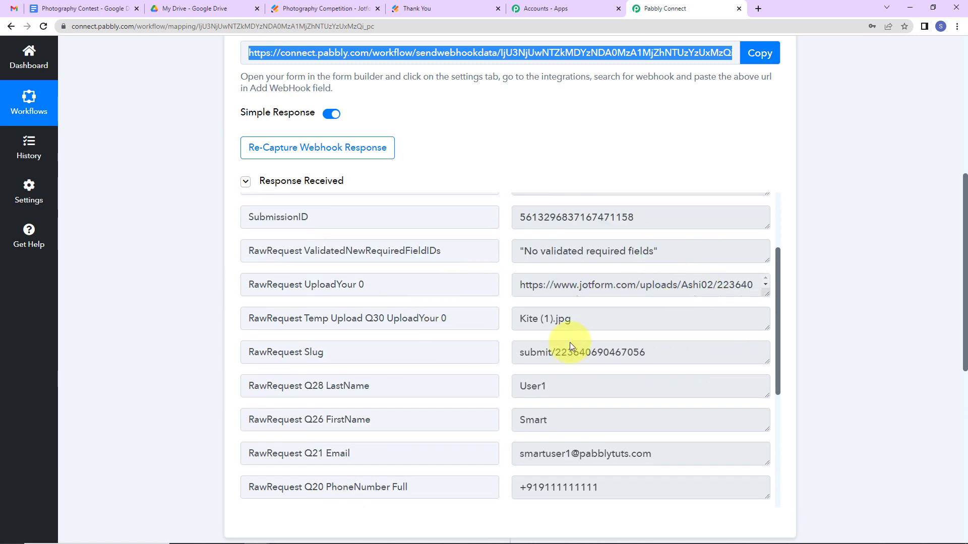
scroll(589, 337, "down", 2)
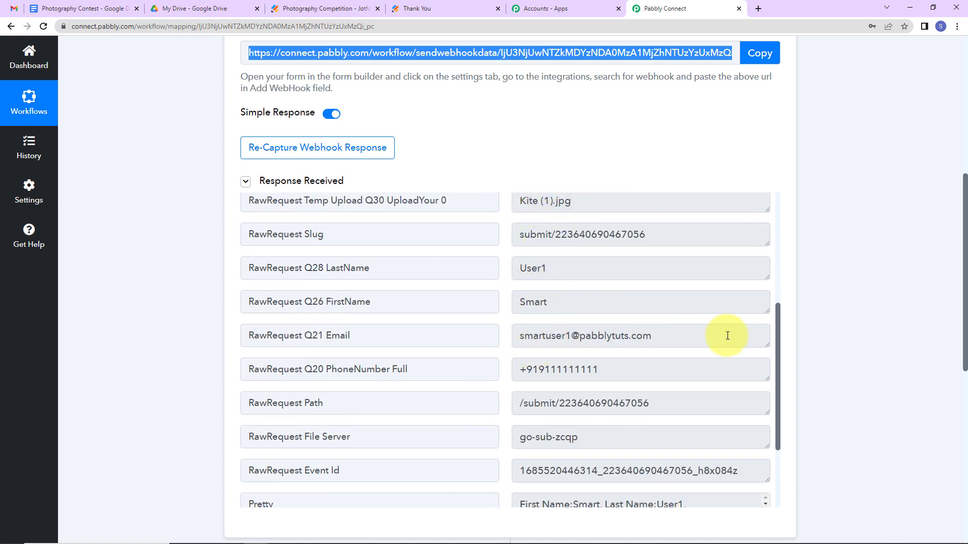
scroll(641, 367, "down", 3)
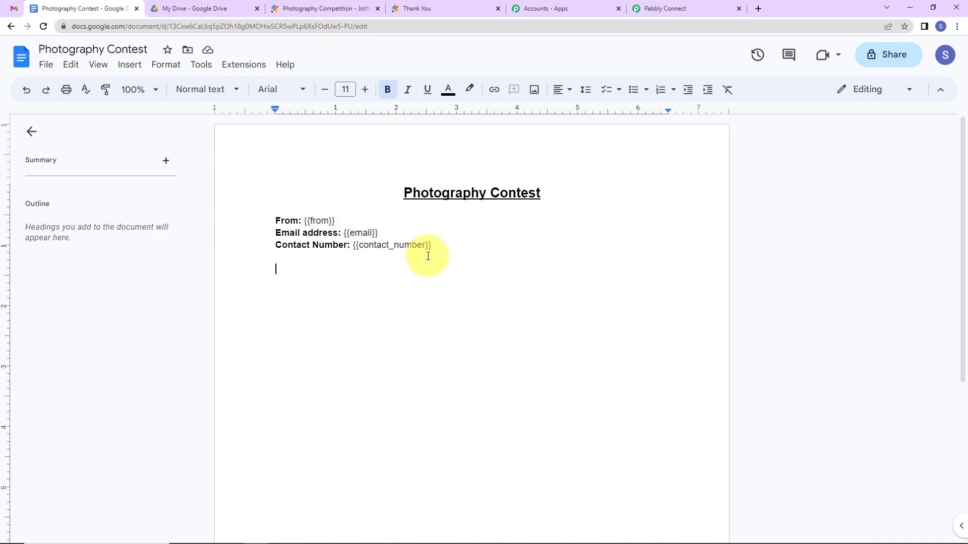
left_click(664, 11)
scroll(674, 321, "down", 8)
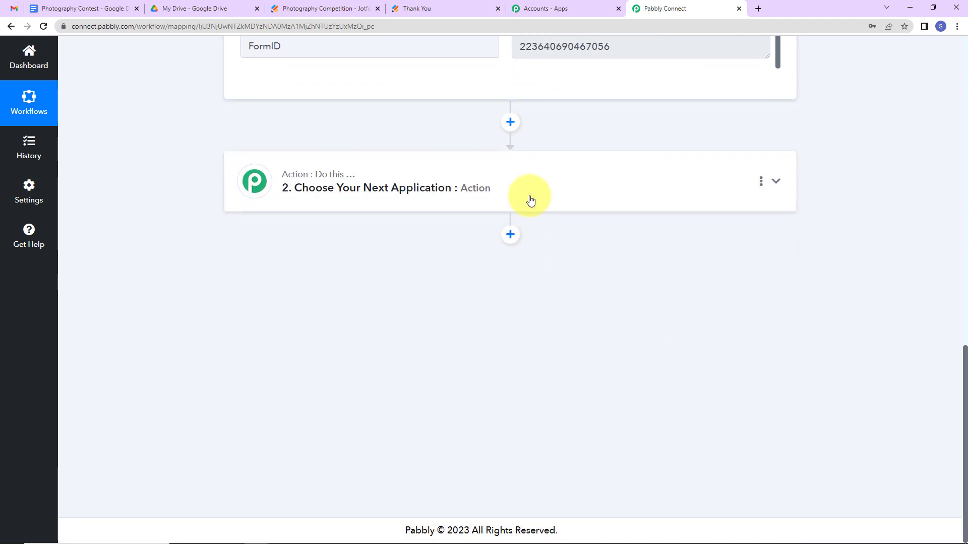
Set the next action to Google Docs' Create Document from Template and start connecting an account.
left_click(530, 199)
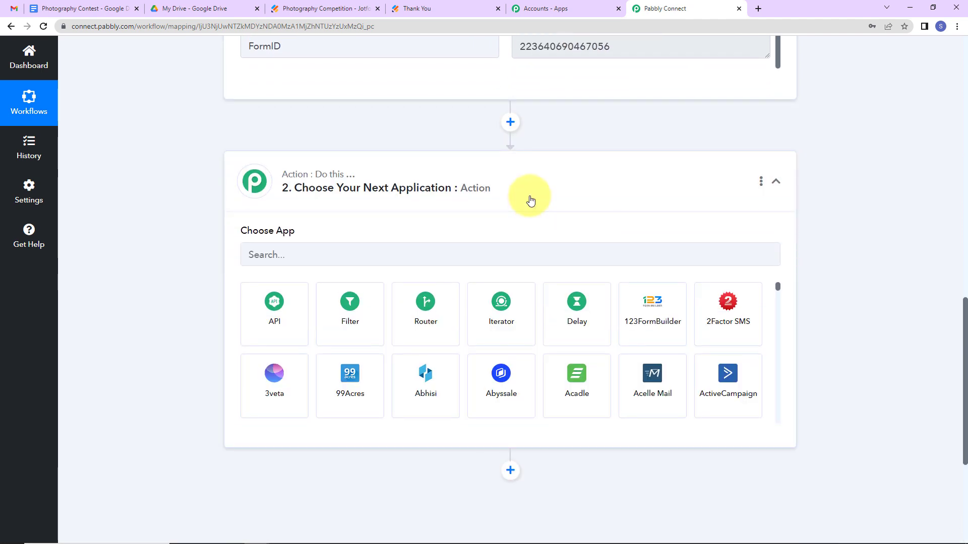
left_click(355, 254)
type("go")
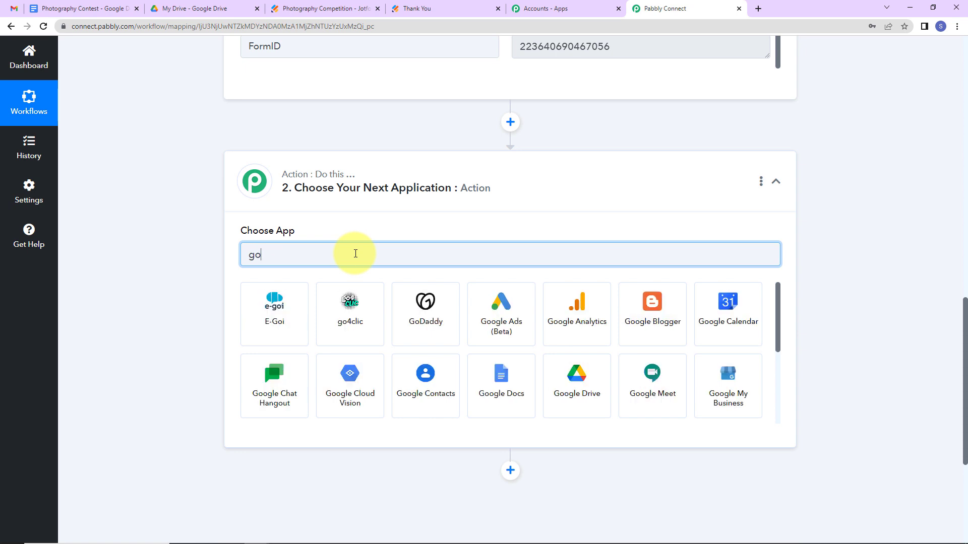
type("ogle")
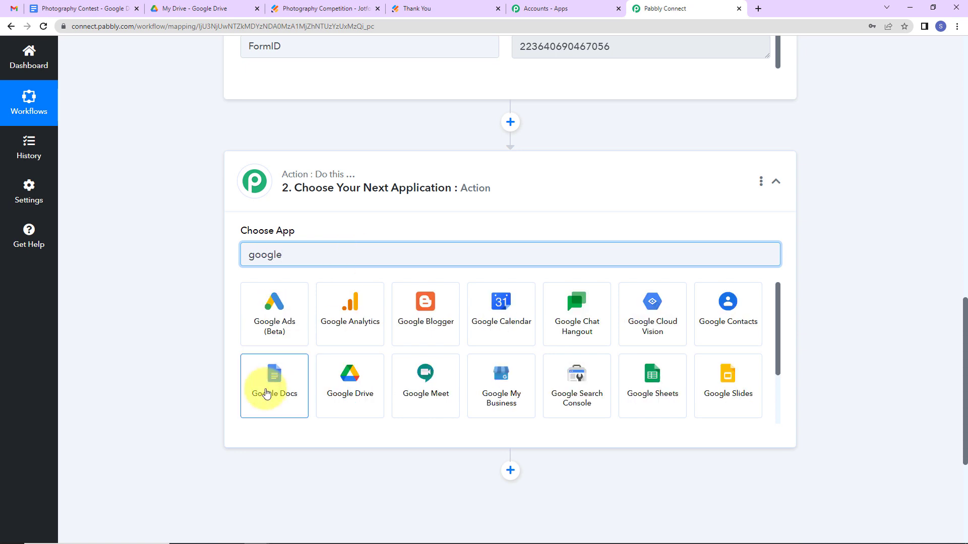
left_click(265, 392)
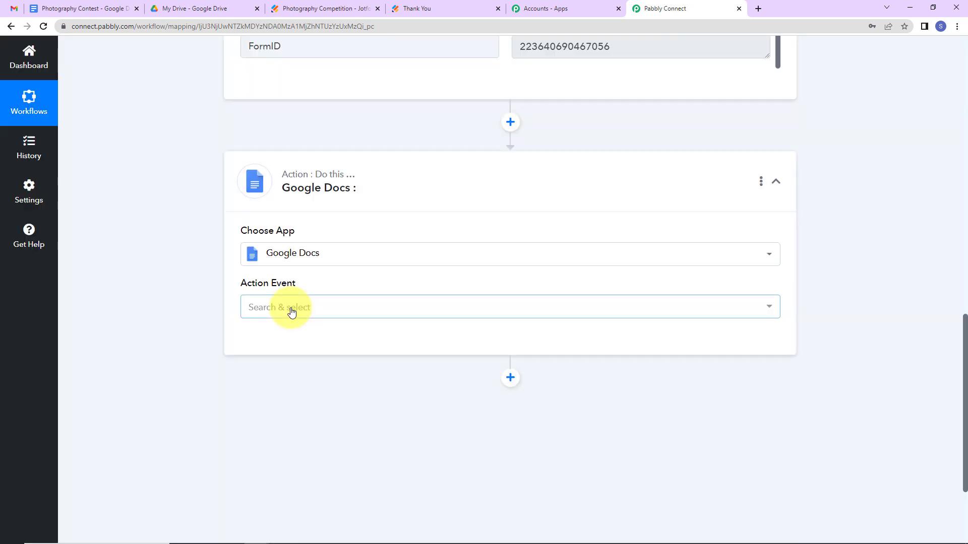
left_click(292, 312)
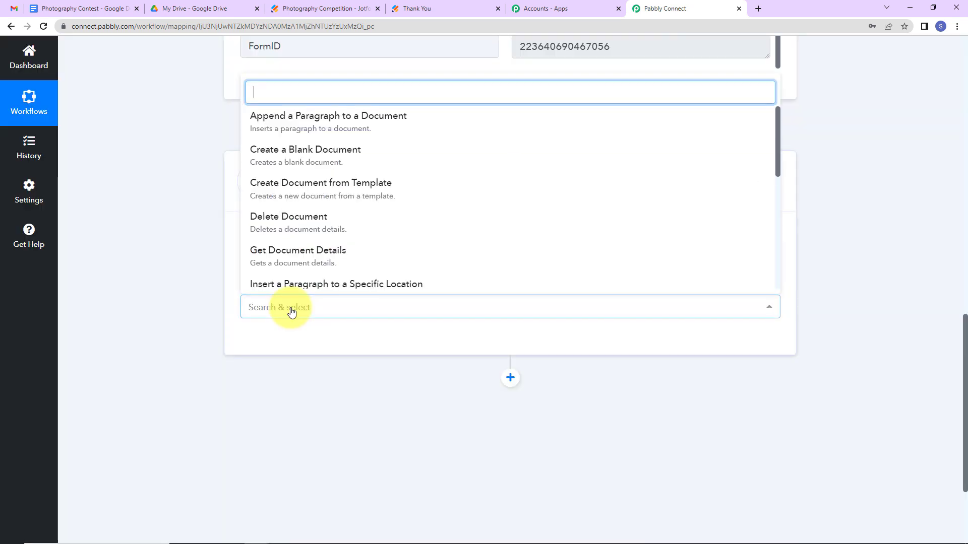
left_click(280, 189)
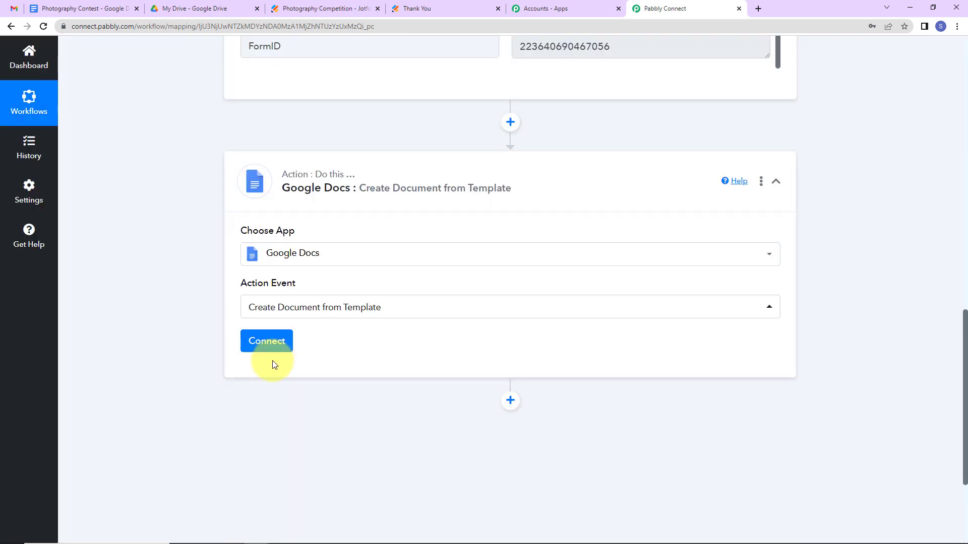
left_click(270, 341)
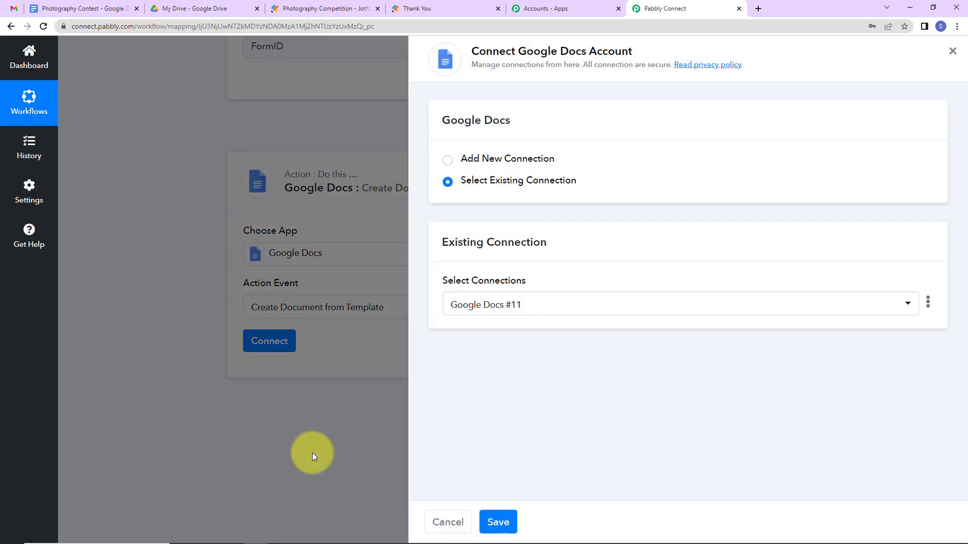
Add a new Google Docs connection by signing in with a Google account and allowing Drive access.
left_click(447, 160)
left_click(526, 304)
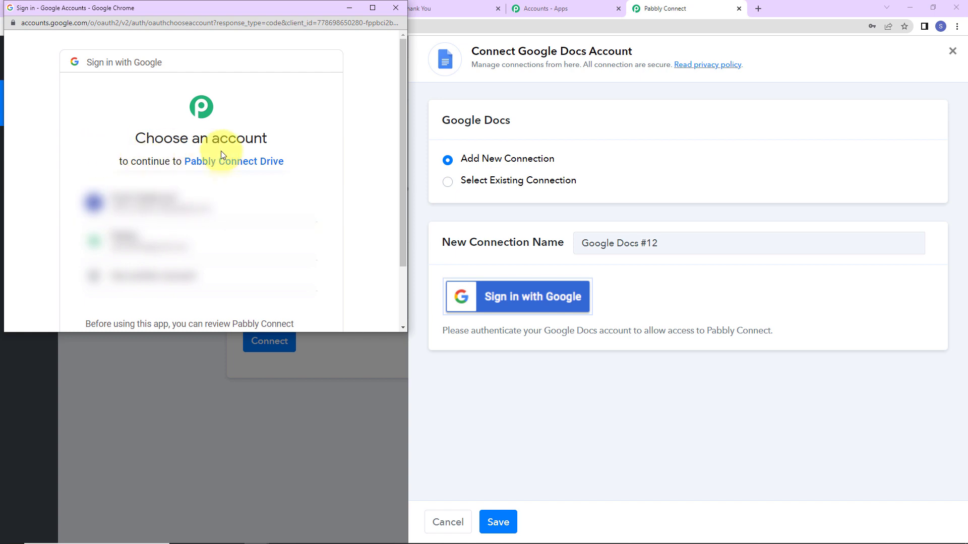
left_click(190, 210)
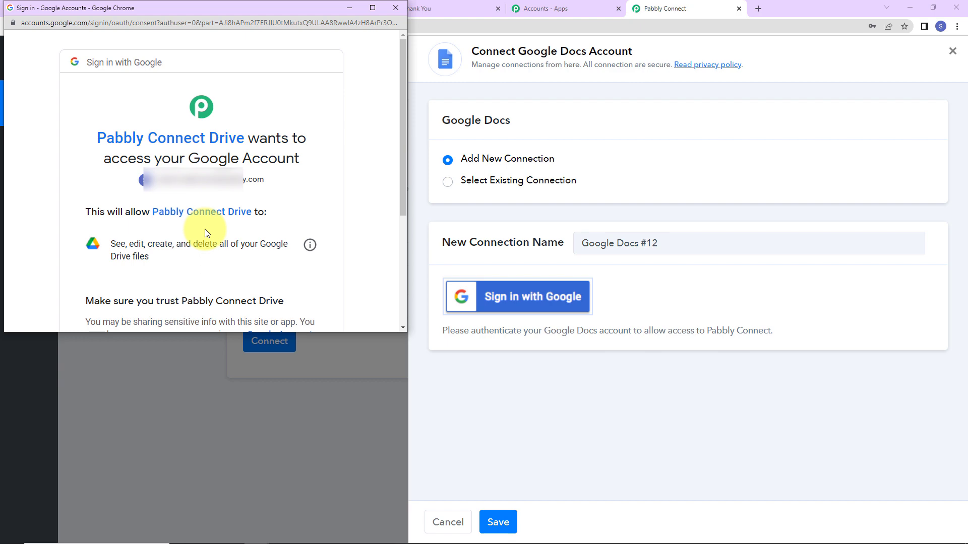
scroll(297, 233, "down", 3)
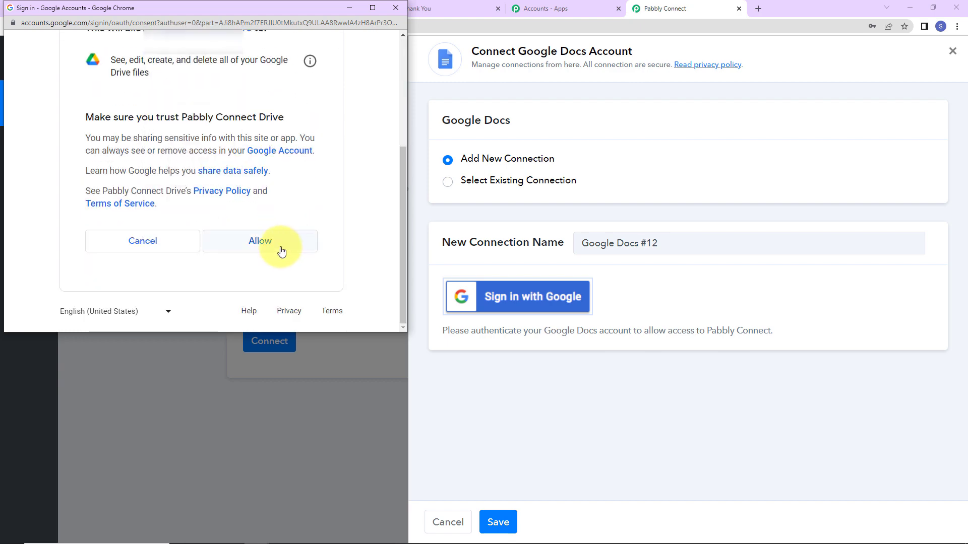
left_click(277, 244)
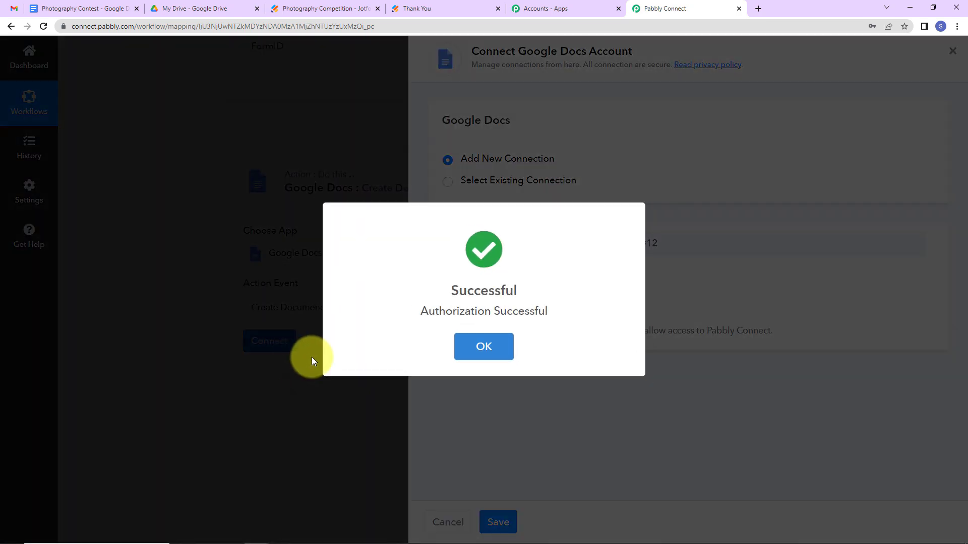
left_click(483, 348)
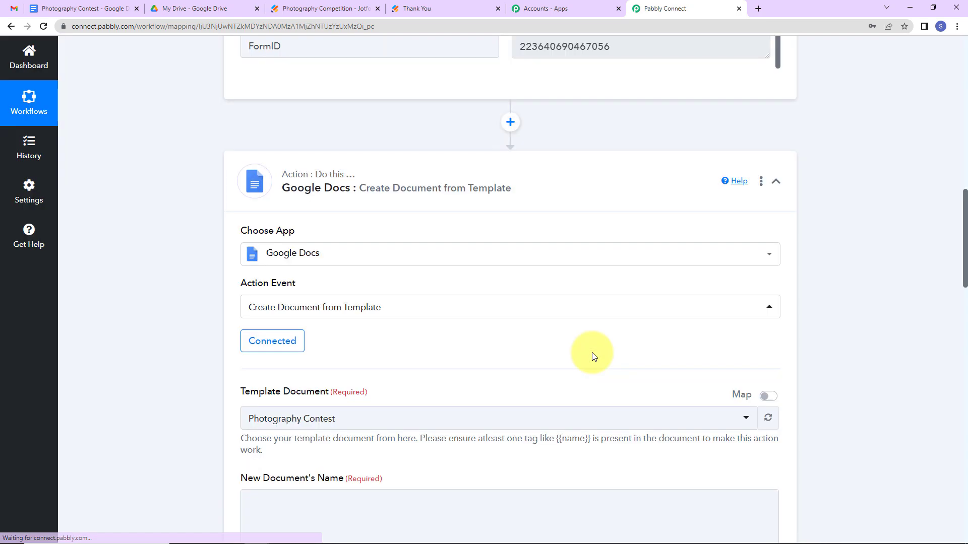
Keep Photography Contest as the template document.
scroll(383, 268, "down", 5)
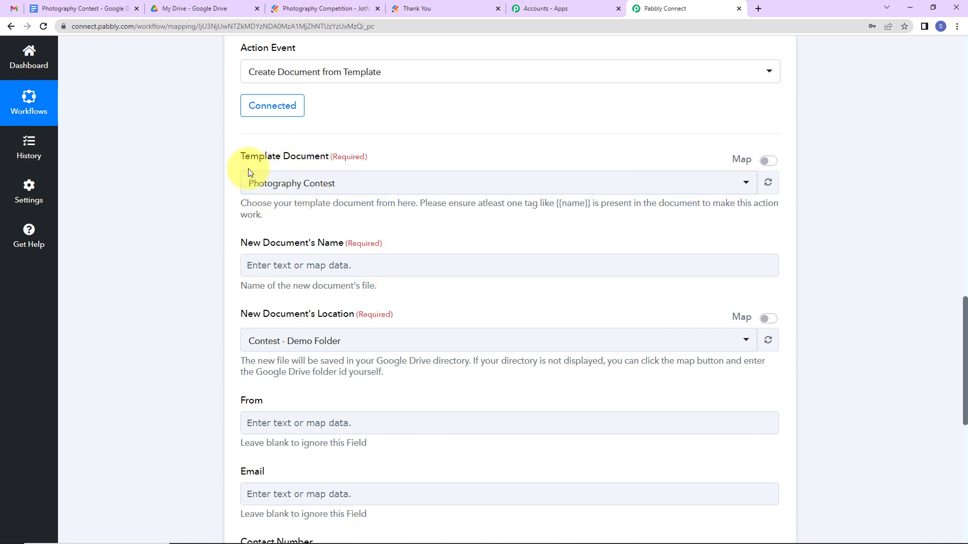
left_click(394, 194)
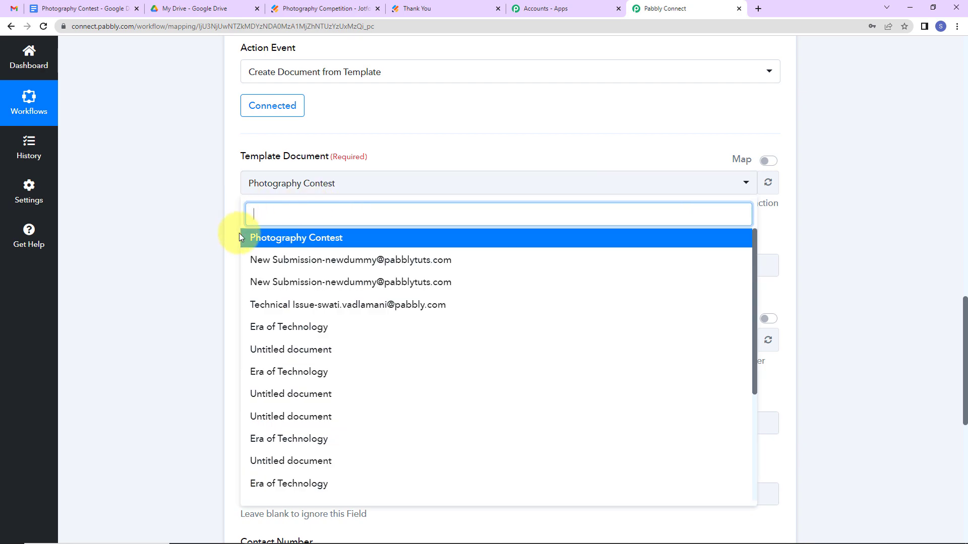
left_click(202, 210)
scroll(322, 252, "down", 2)
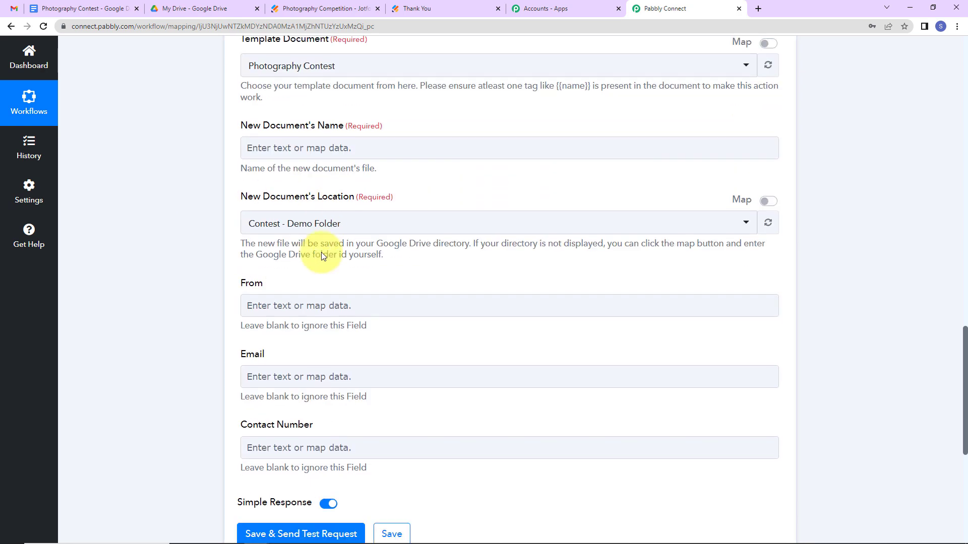
Name new documents FormTitle - Email from the JotForm response, checking Contest - Demo Folder in Drive.
left_click(261, 143)
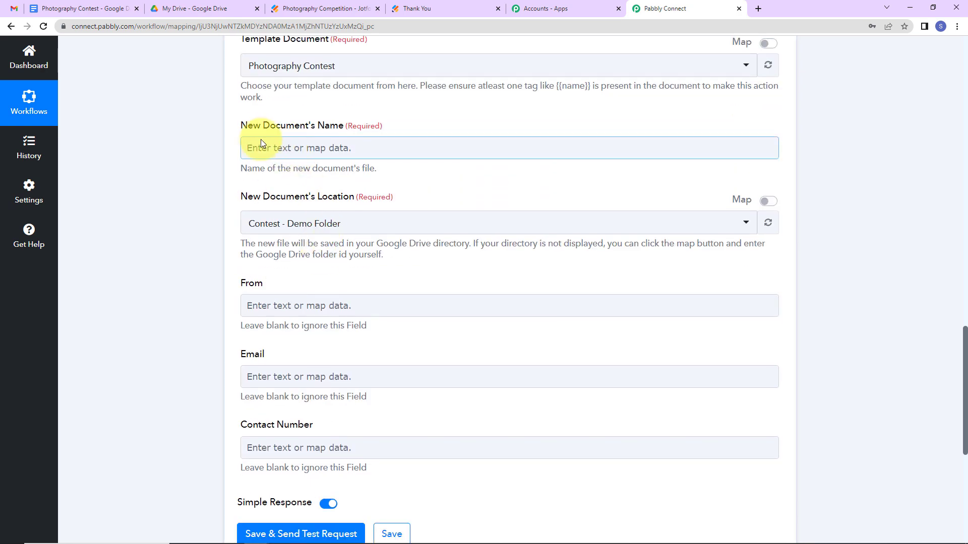
left_click(290, 146)
left_click(317, 236)
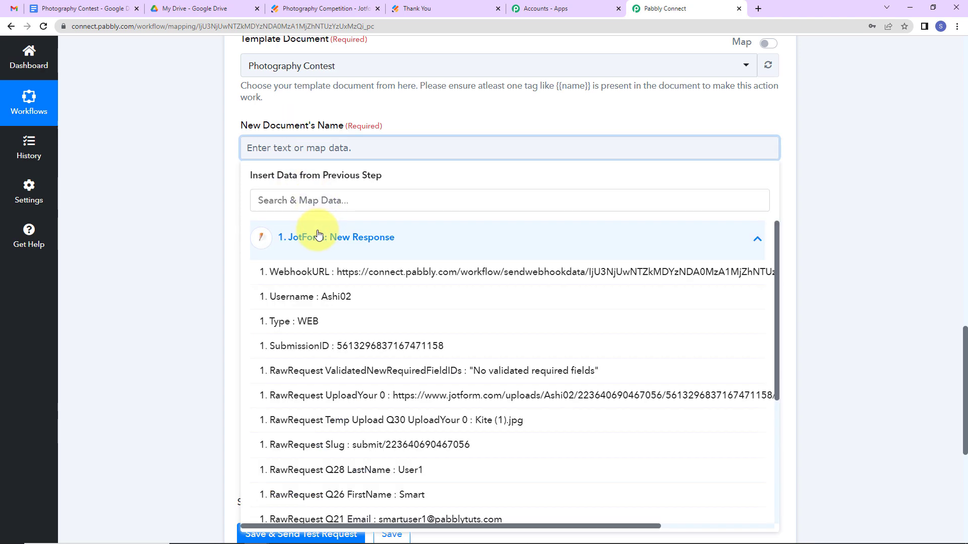
scroll(367, 483, "down", 4)
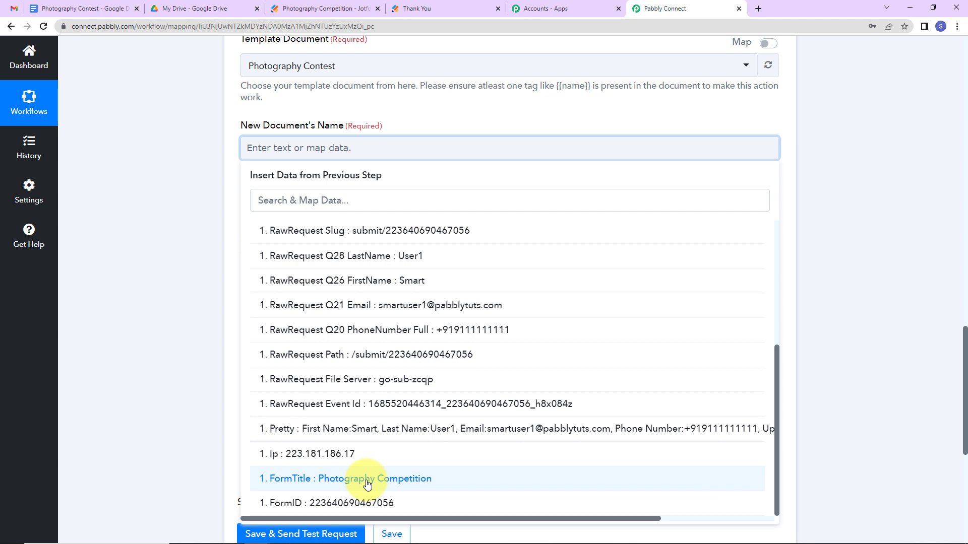
left_click(367, 483)
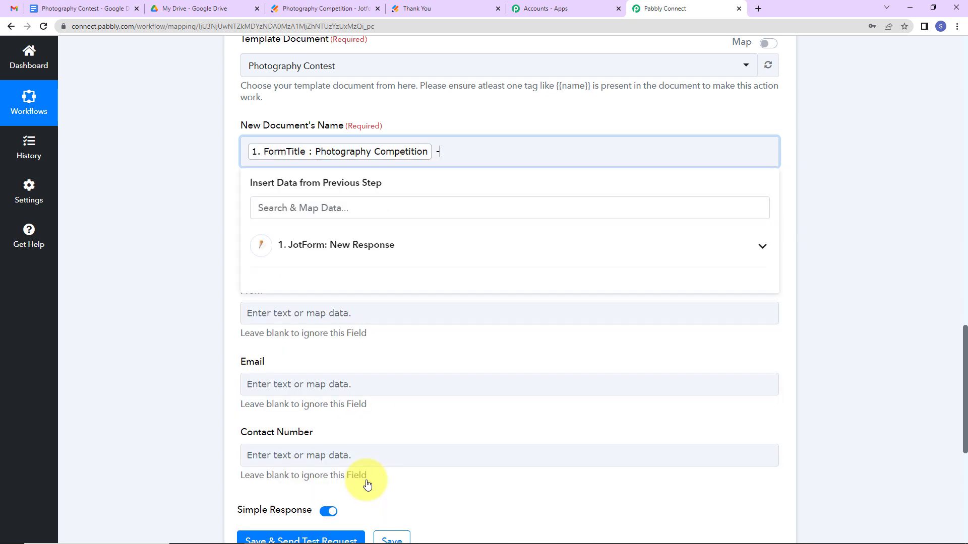
left_click(356, 245)
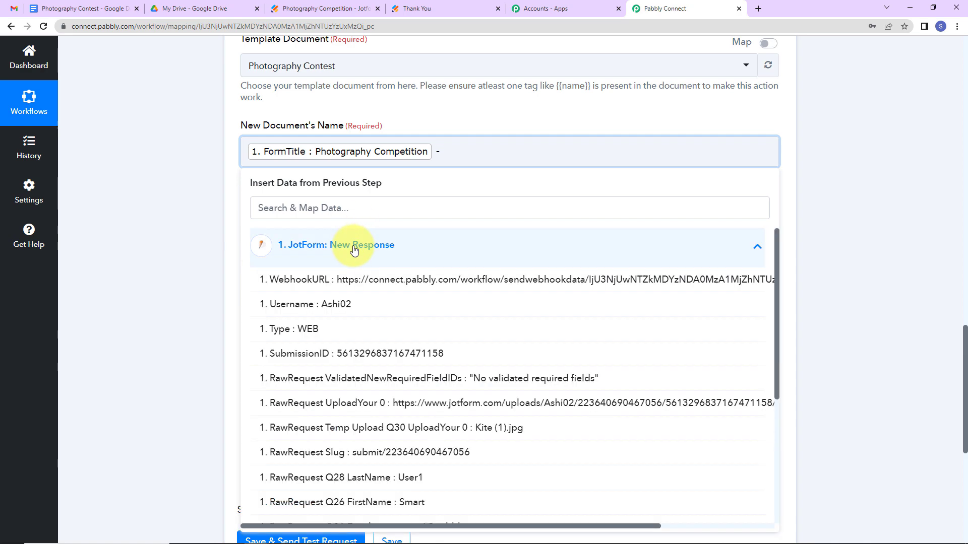
scroll(401, 401, "down", 3)
left_click(373, 412)
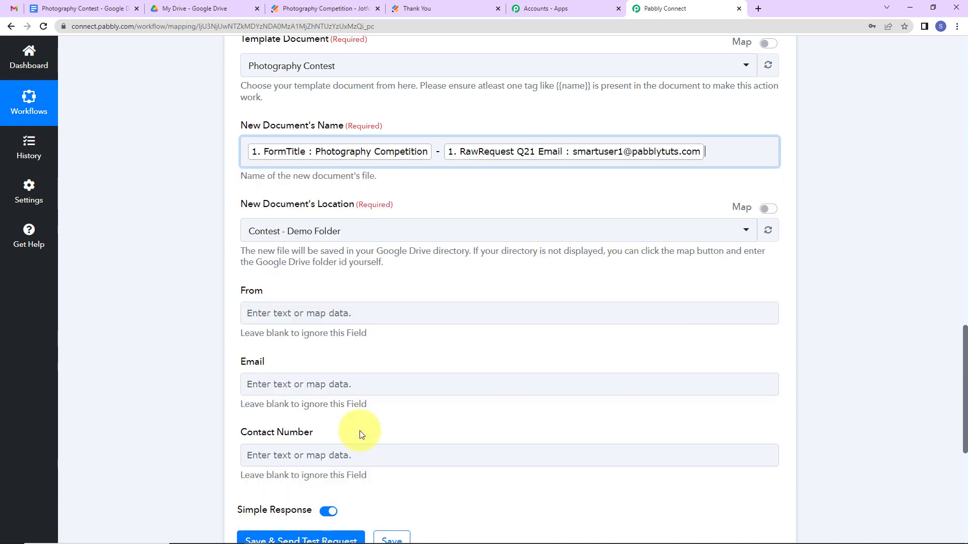
left_click(156, 304)
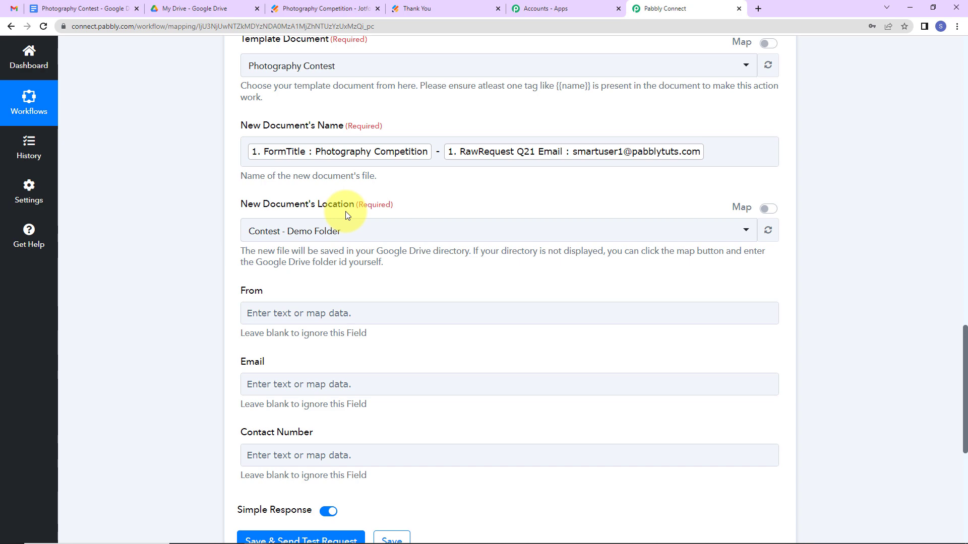
left_click(217, 9)
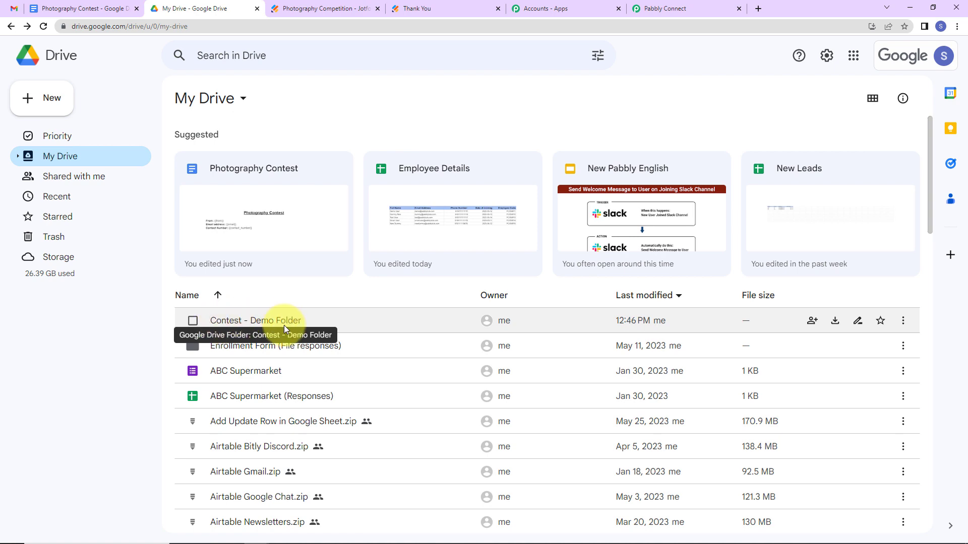
left_click(665, 8)
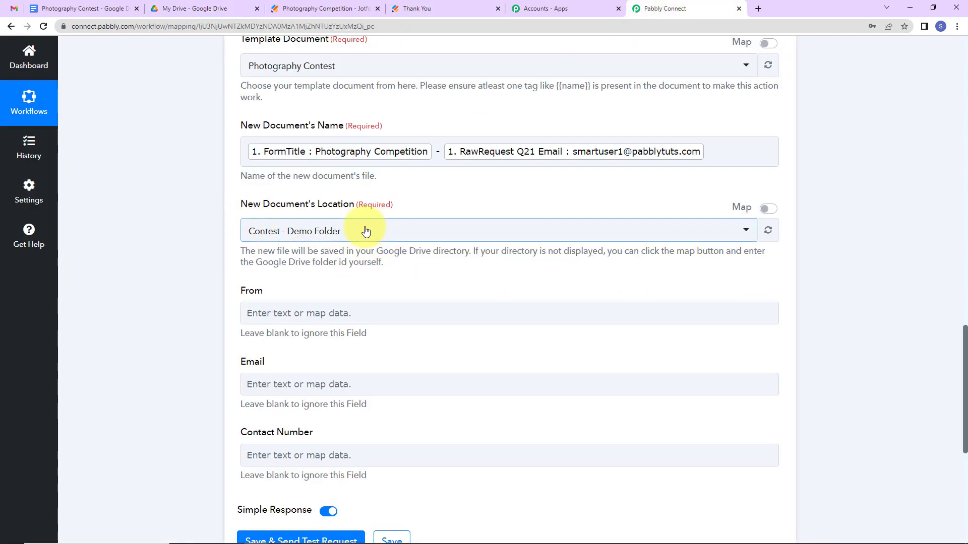
Fill the From field with the submitter's Q26 FirstName and Q28 LastName.
scroll(365, 230, "down", 5)
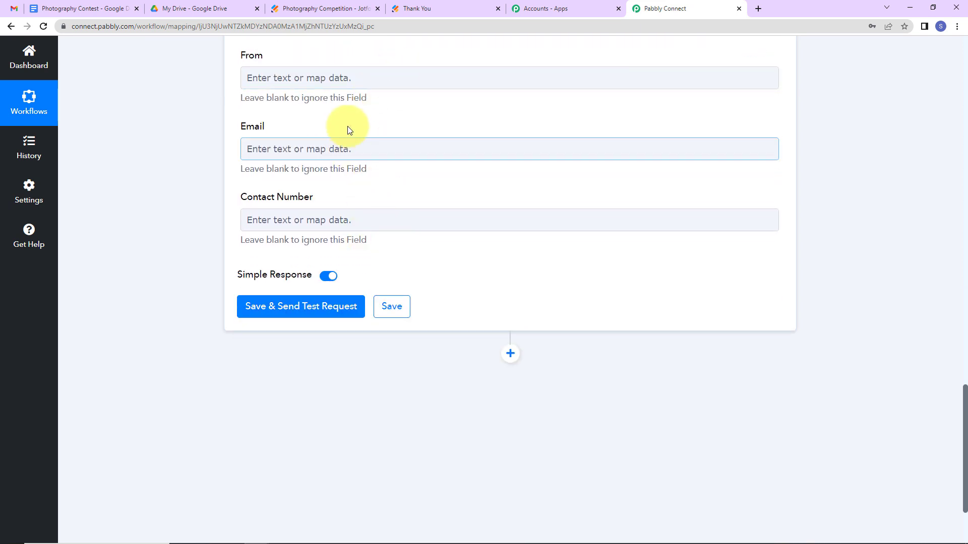
left_click(376, 74)
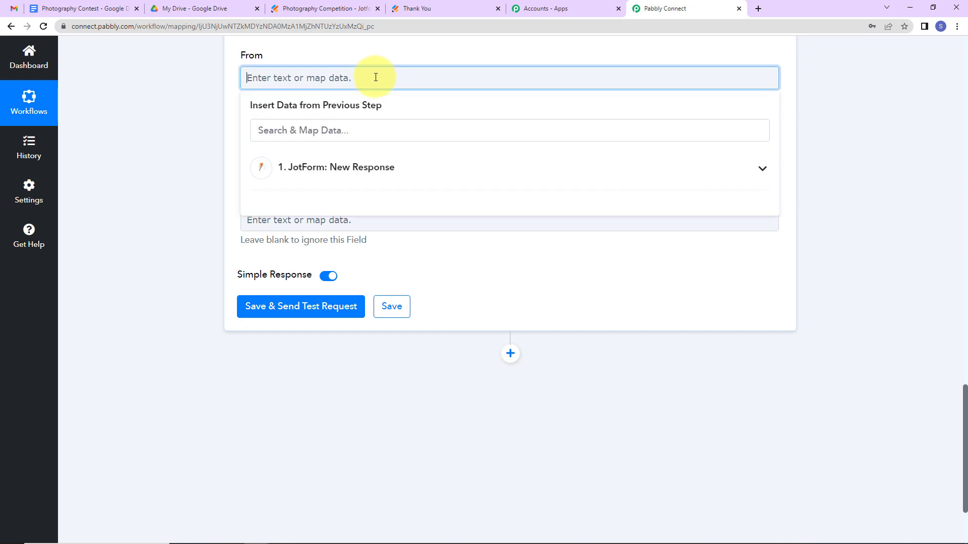
left_click(379, 166)
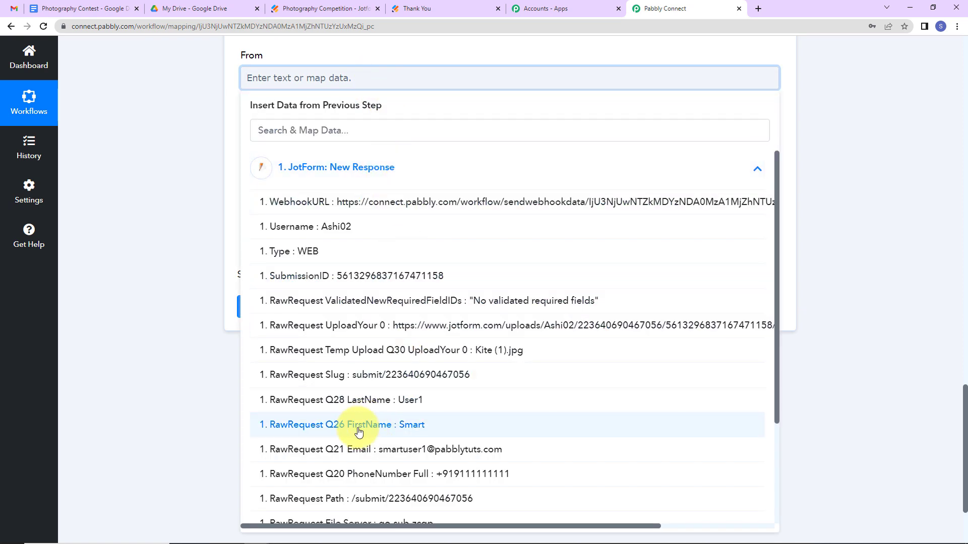
left_click(357, 424)
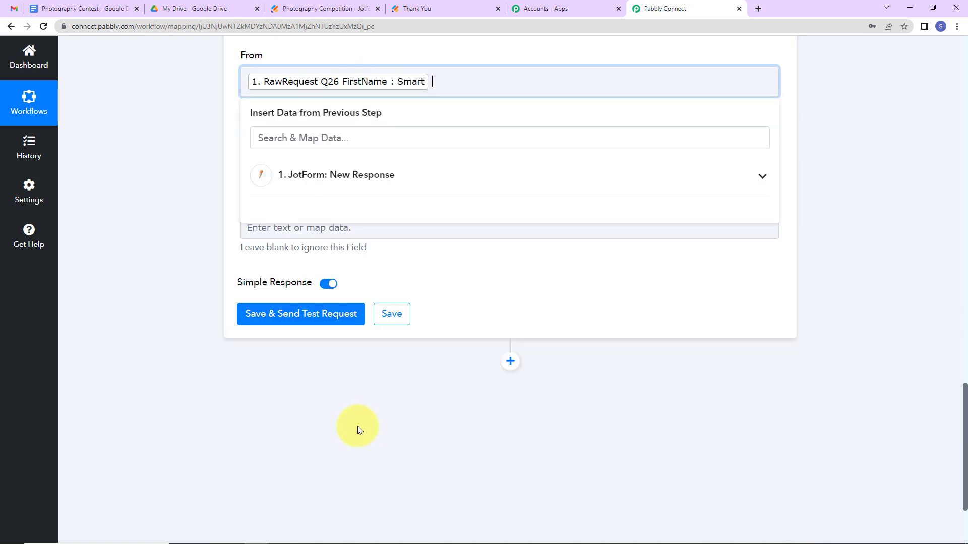
left_click(391, 186)
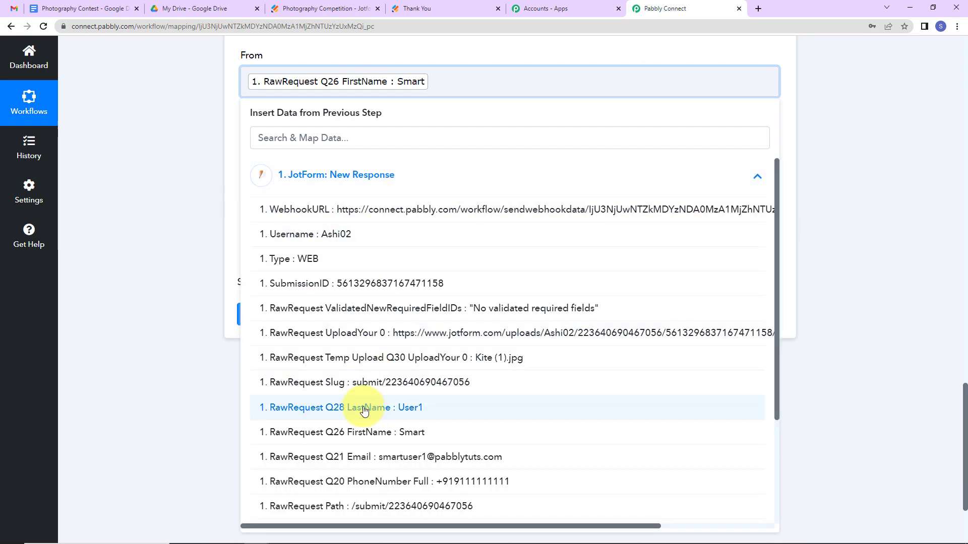
left_click(303, 407)
left_click(136, 291)
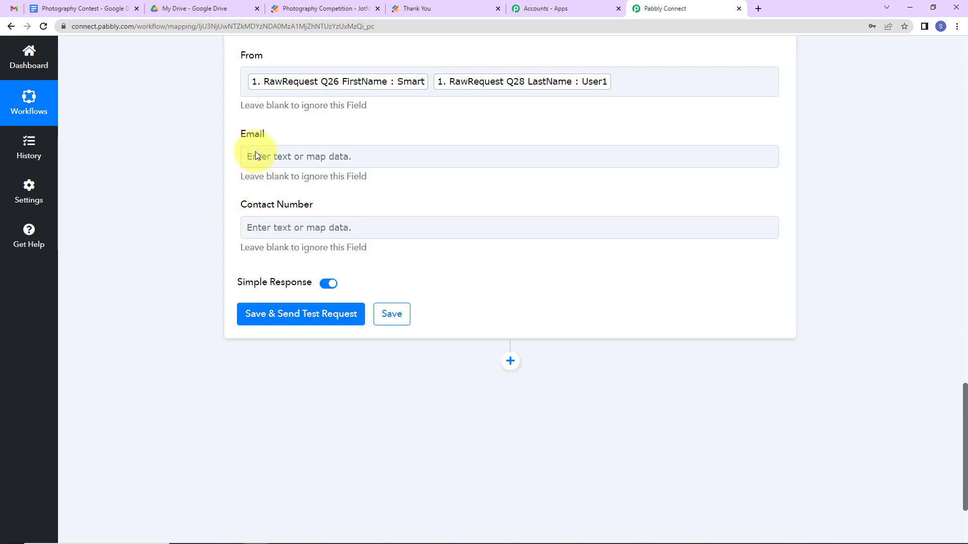
Map Q21 Email to Email and Q20 PhoneNumber to Contact Number, then save and send a test.
left_click(273, 154)
left_click(294, 260)
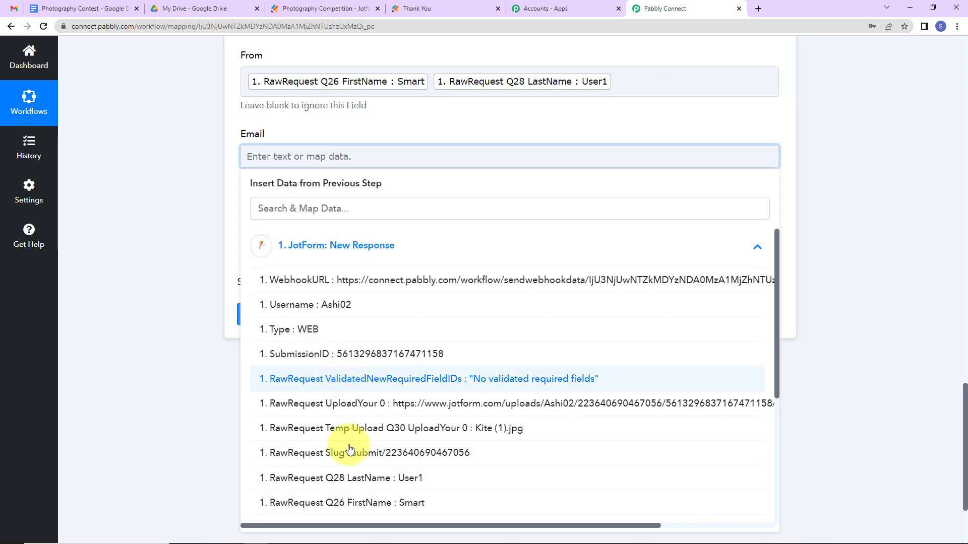
scroll(332, 446, "down", 3)
left_click(366, 411)
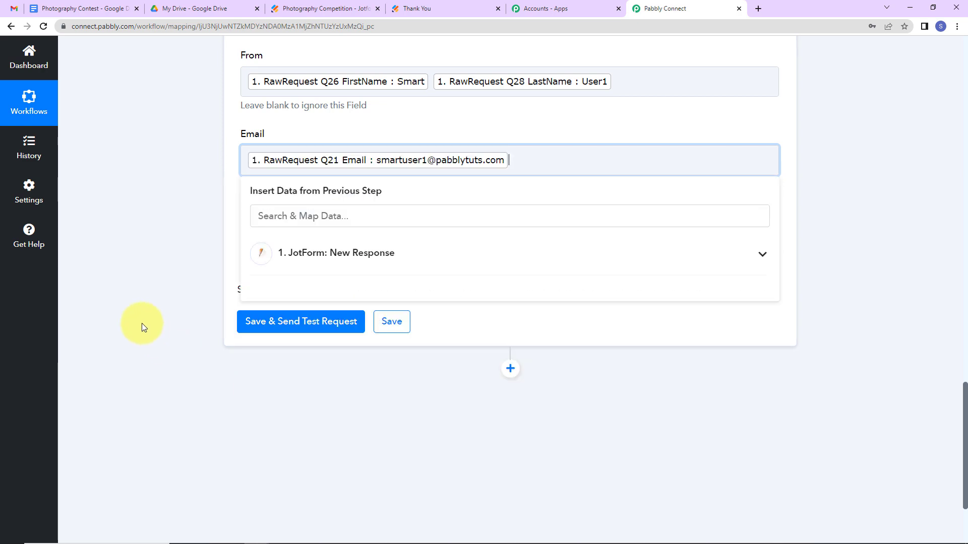
left_click(141, 323)
left_click(260, 241)
left_click(287, 324)
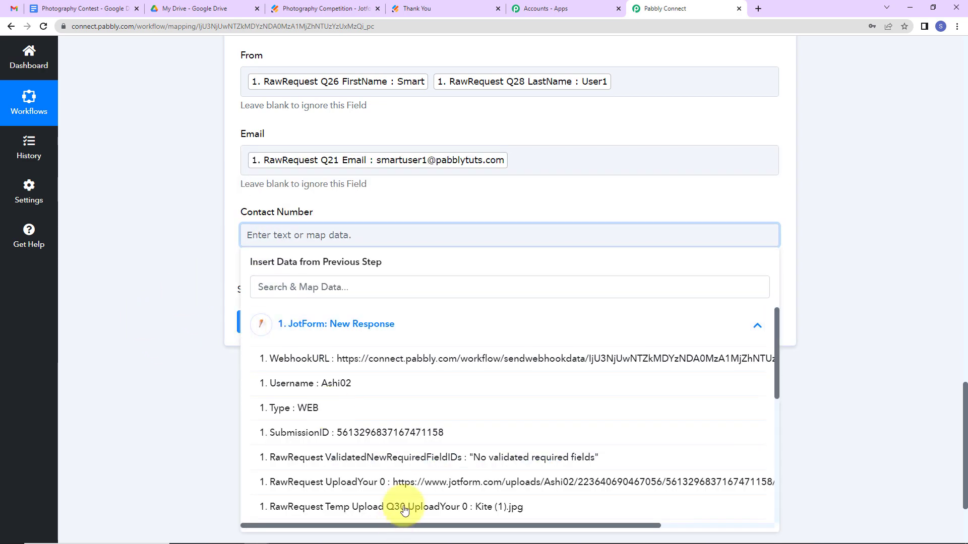
scroll(363, 453, "down", 5)
left_click(426, 392)
left_click(124, 329)
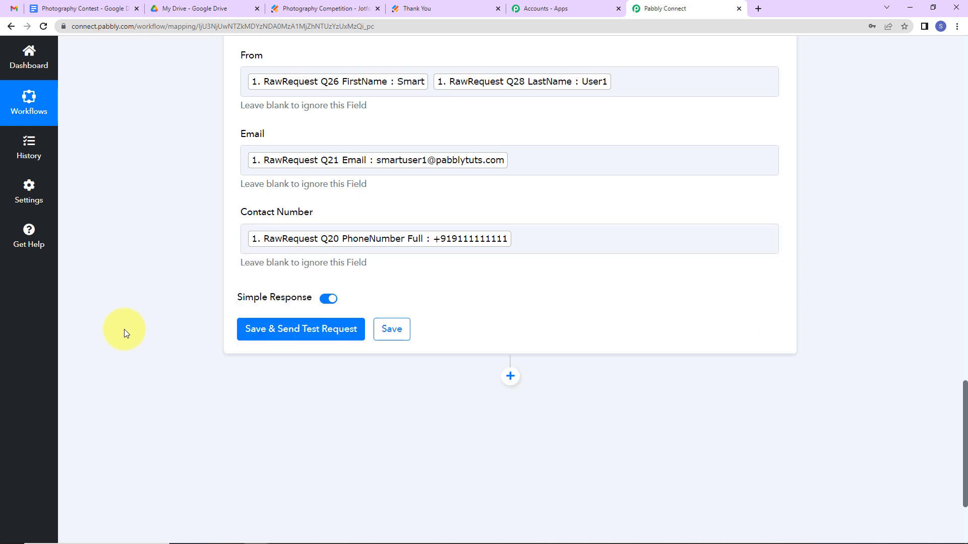
left_click(276, 331)
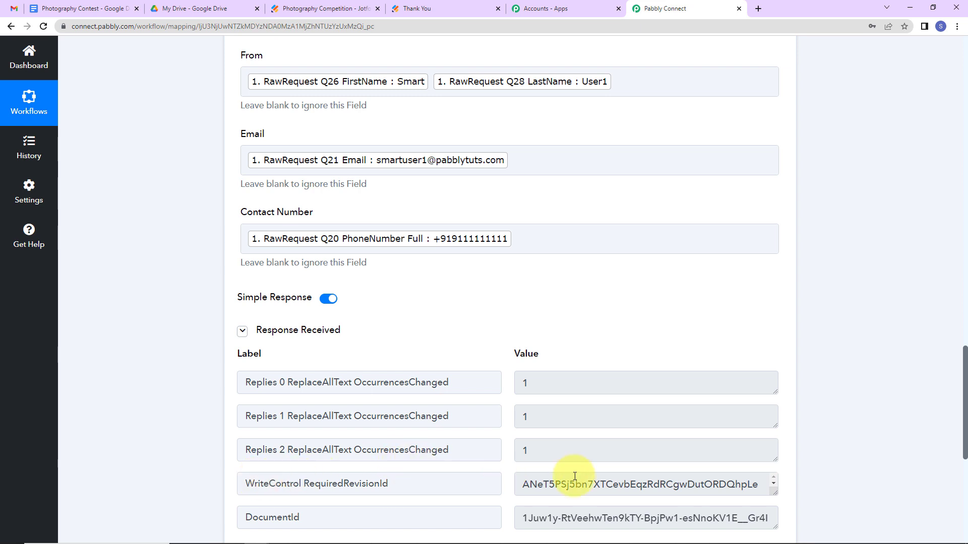
Open Contest - Demo Folder in Google Drive to find the newly created document.
left_click(223, 11)
double_click(261, 322)
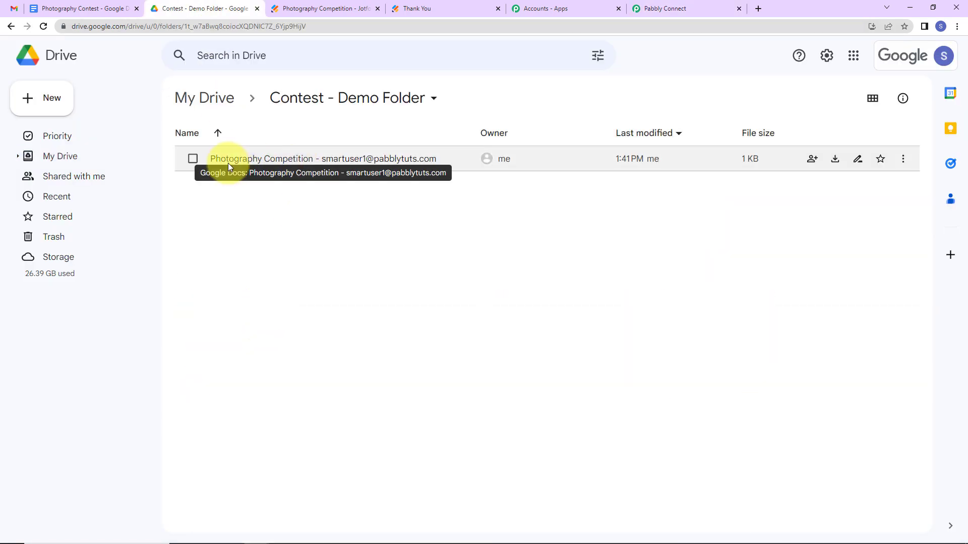
Open the new Photography Competition document to check the entrant's details, then return to Pabbly Connect.
double_click(401, 159)
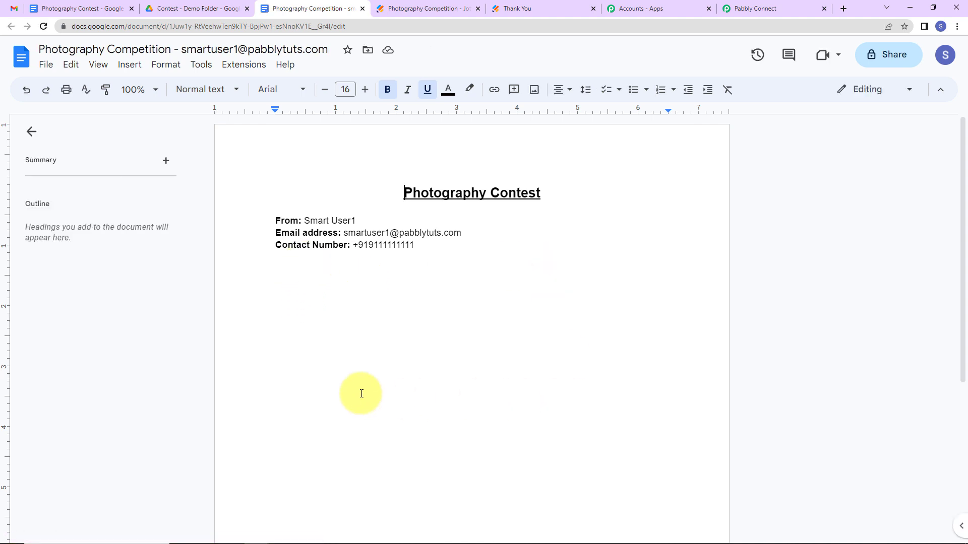
left_click(795, 7)
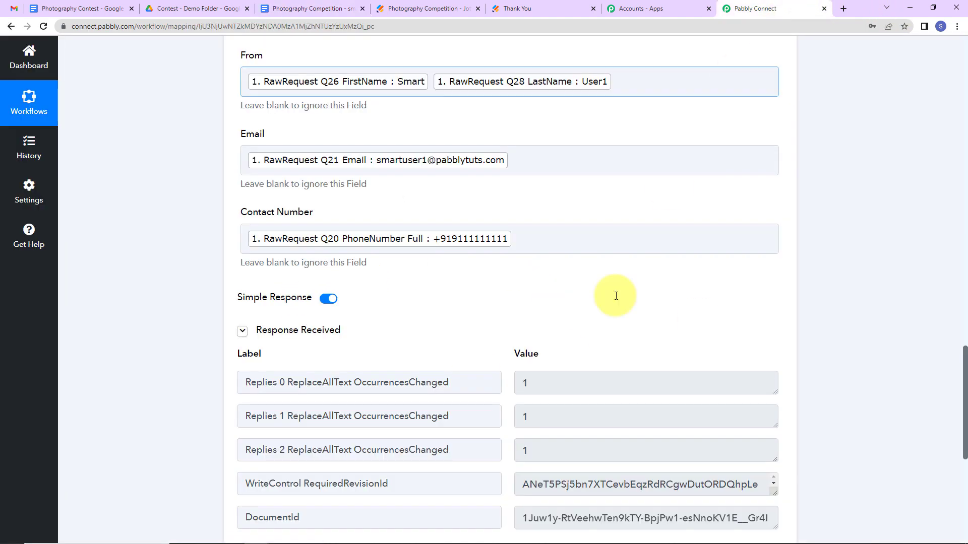
Add a Google Docs 'Insert an Image to a Document' action using the existing Google Docs connection.
scroll(506, 333, "down", 7)
left_click(511, 234)
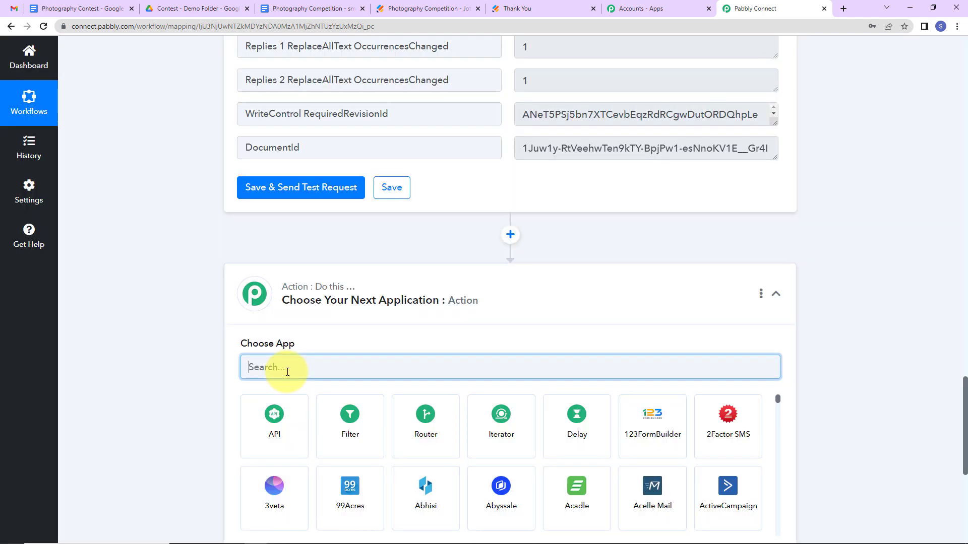
type("oogle")
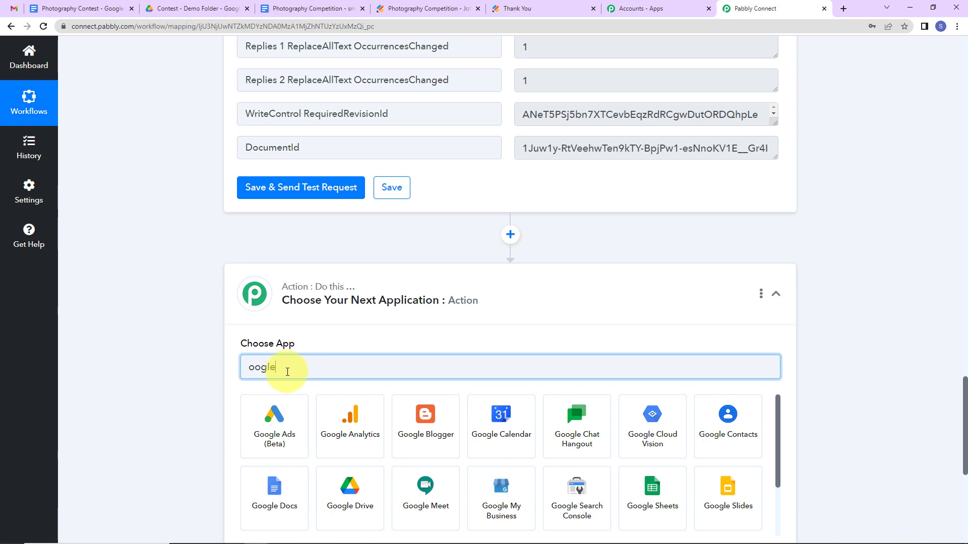
left_click(264, 488)
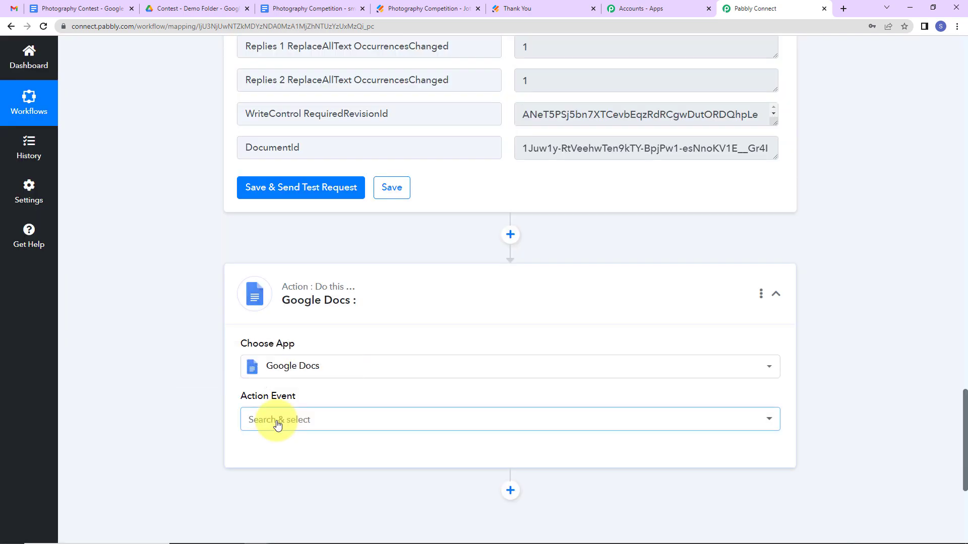
left_click(277, 425)
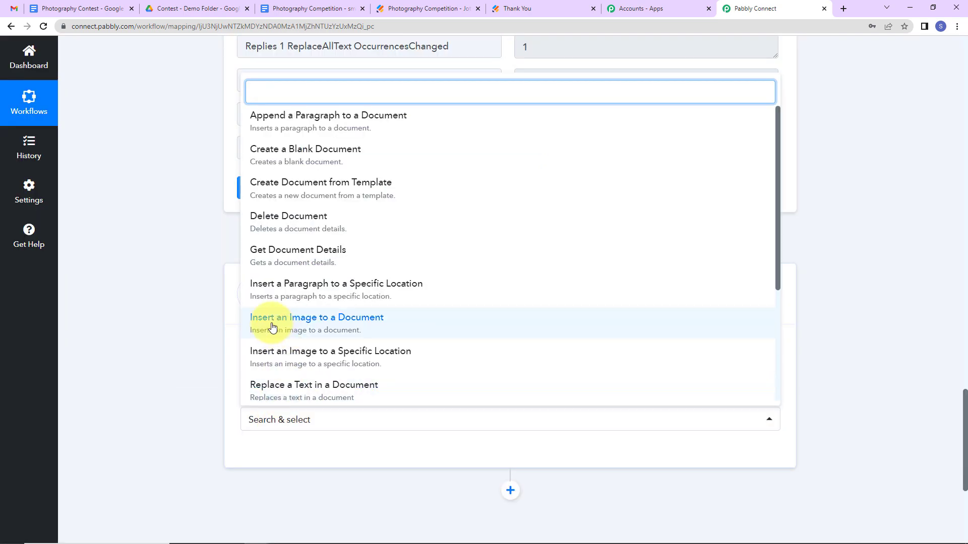
left_click(351, 321)
left_click(275, 456)
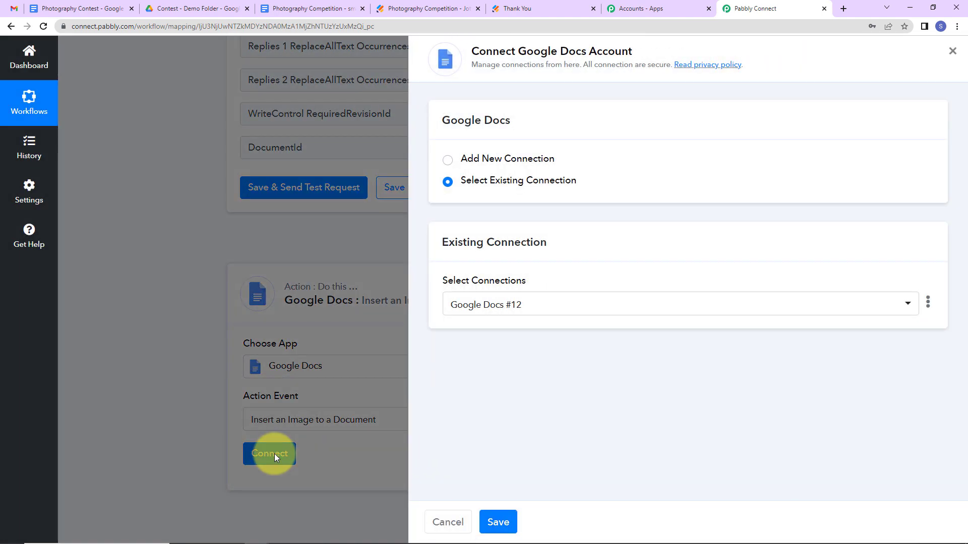
left_click(498, 522)
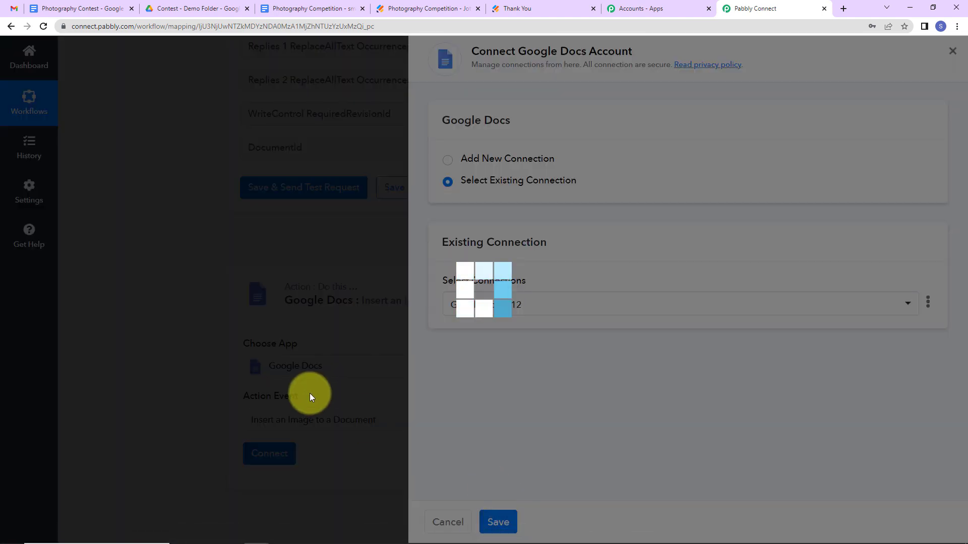
scroll(547, 355, "down", 2)
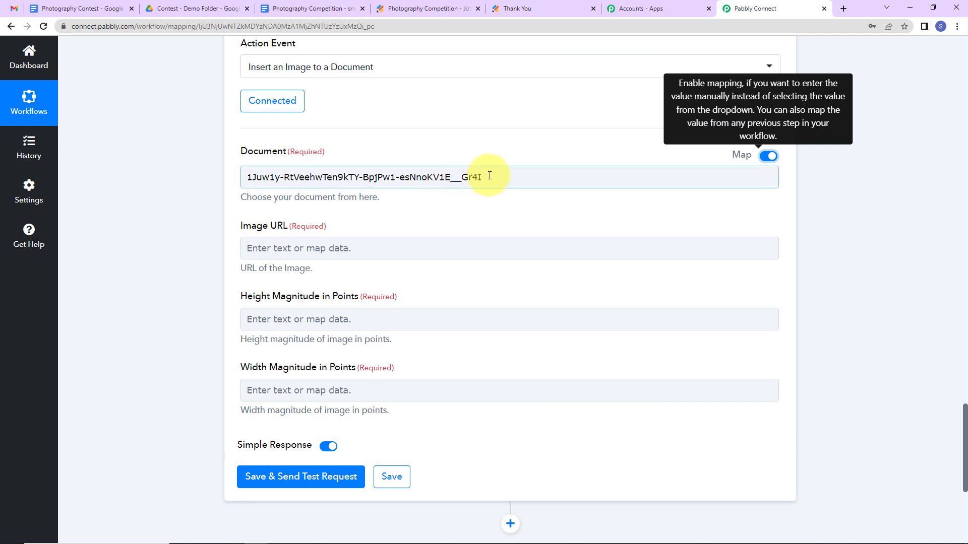
Replace the document ID with the created document's DocumentId from the Google Docs step.
left_click_drag(486, 177, 203, 179)
key("BackSpace")
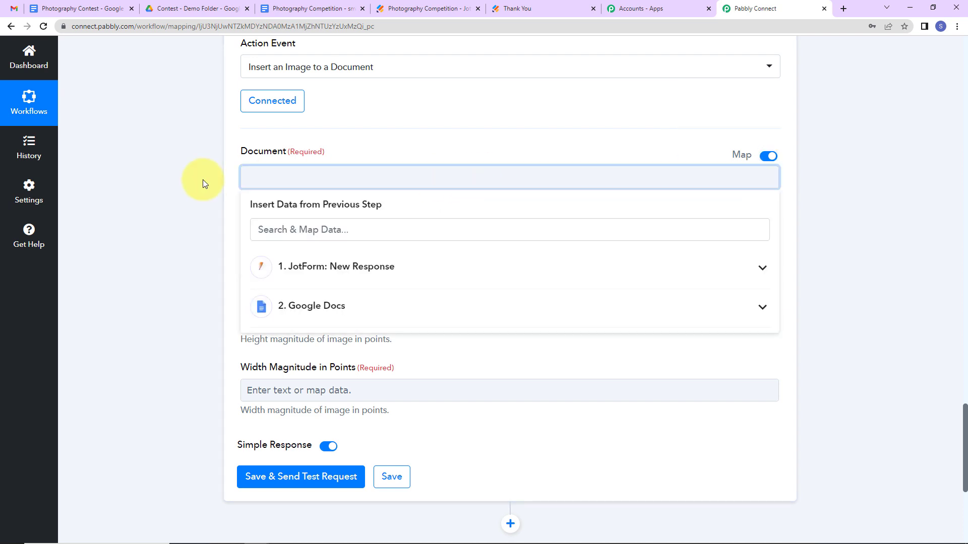
left_click(321, 316)
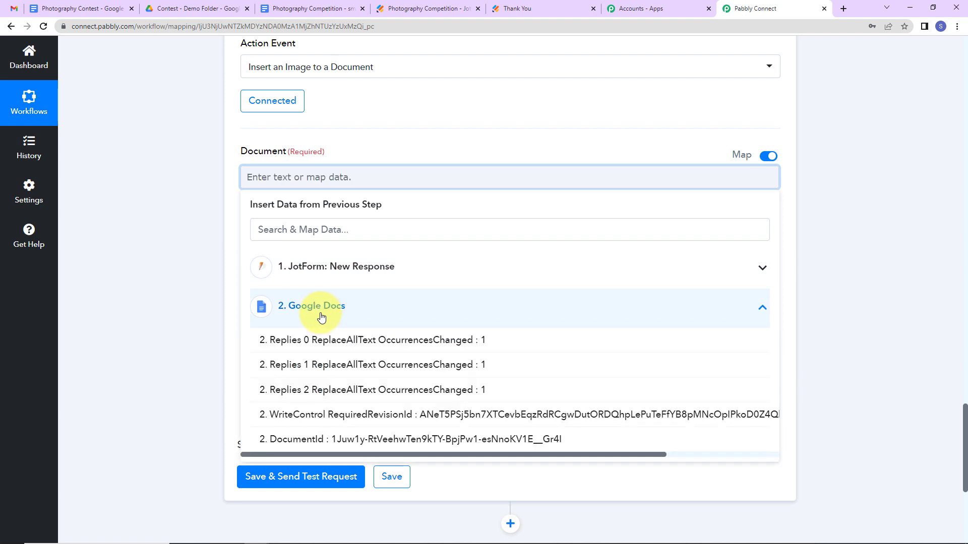
left_click(377, 440)
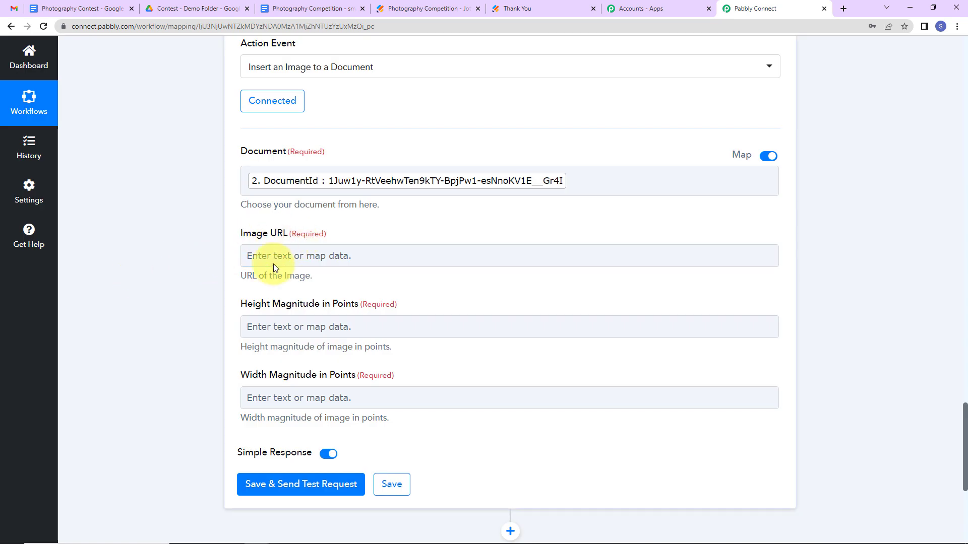
Map the JotForm RawRequest UploadYour 0 link as the Image URL.
left_click(273, 260)
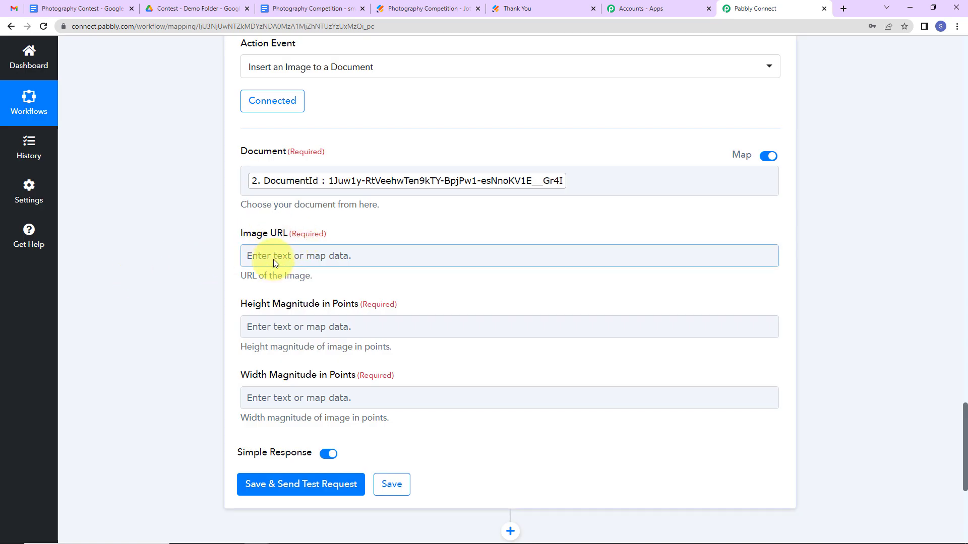
left_click(273, 257)
left_click(340, 347)
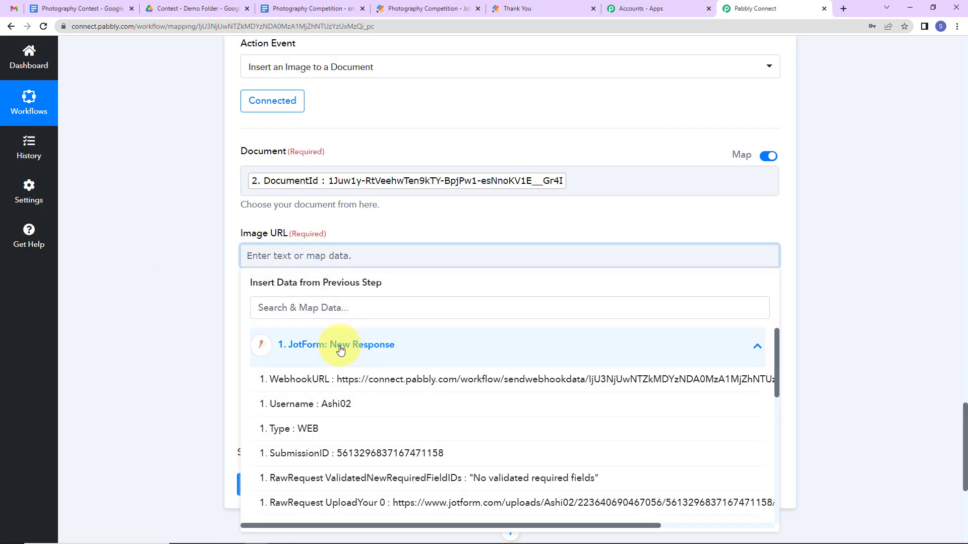
left_click(417, 513)
left_click(181, 344)
scroll(181, 344, "down", 2)
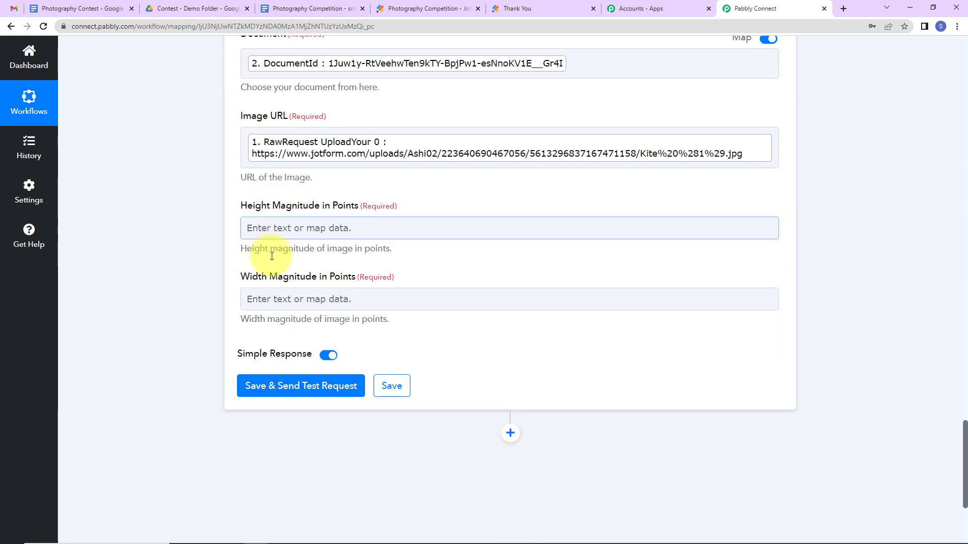
Set image height and width to 300 and send a test request.
left_click(275, 228)
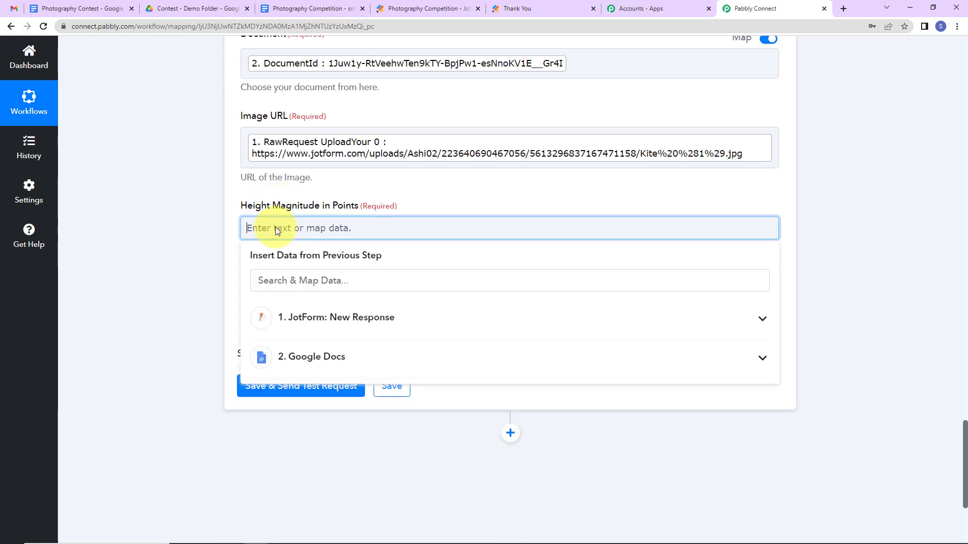
type("300")
left_click(216, 256)
left_click(253, 292)
type("300")
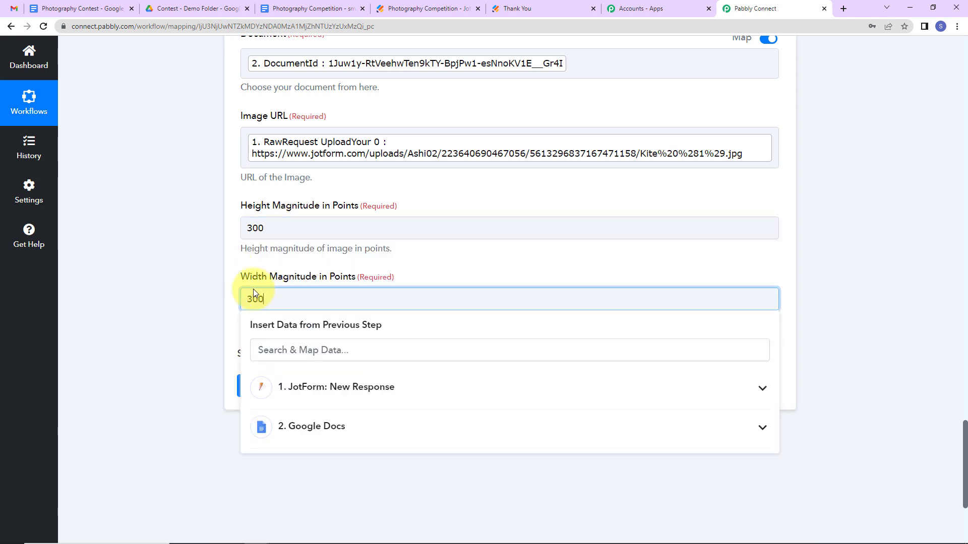
left_click(227, 336)
left_click(280, 386)
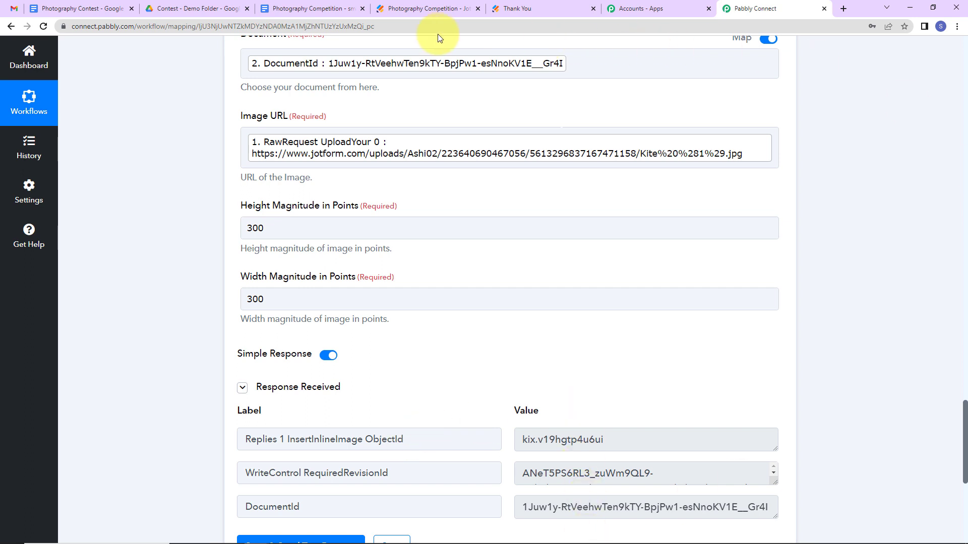
left_click(316, 9)
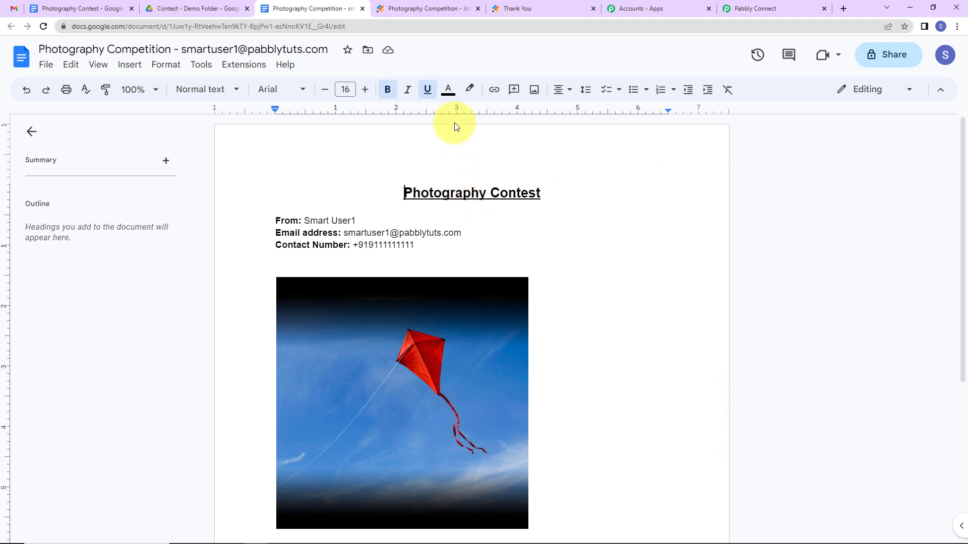
Switch to the Photography Competition form's Jotform publish page.
left_click(423, 16)
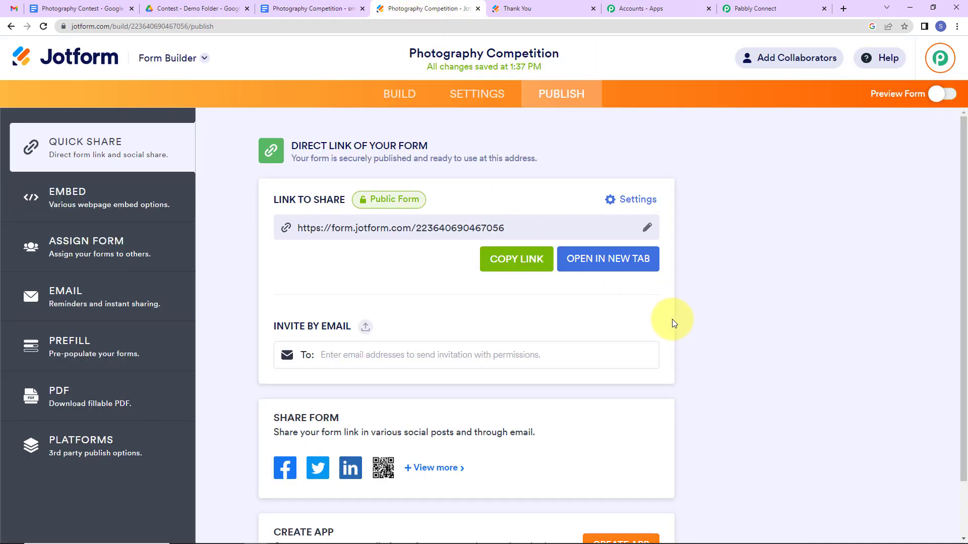
Open the live form and enter a test first name, last name, e-mail and phone number.
left_click(613, 262)
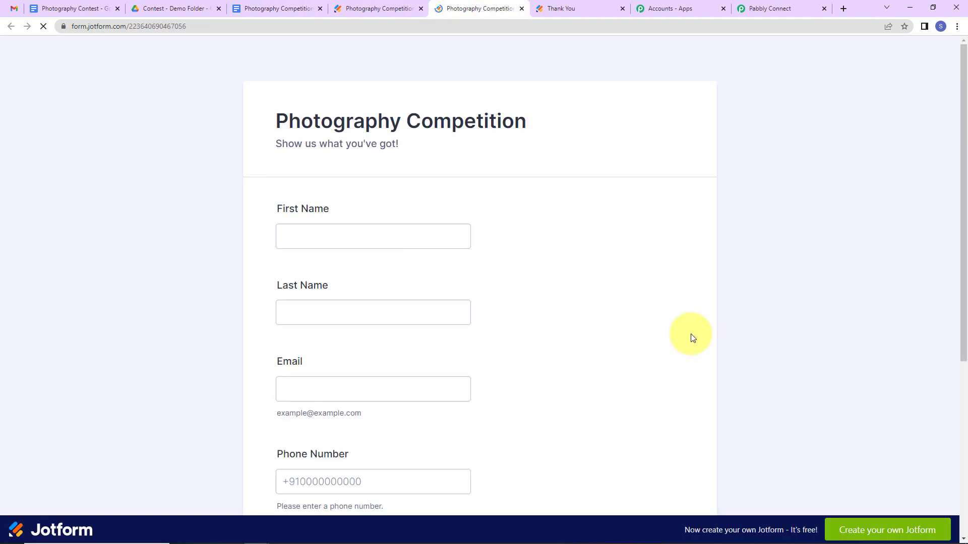
left_click(303, 238)
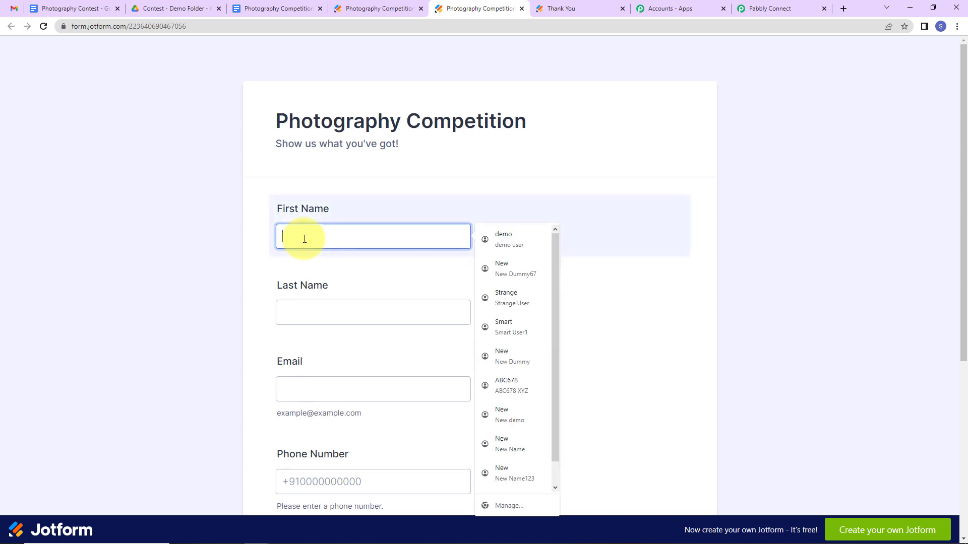
key("Tab")
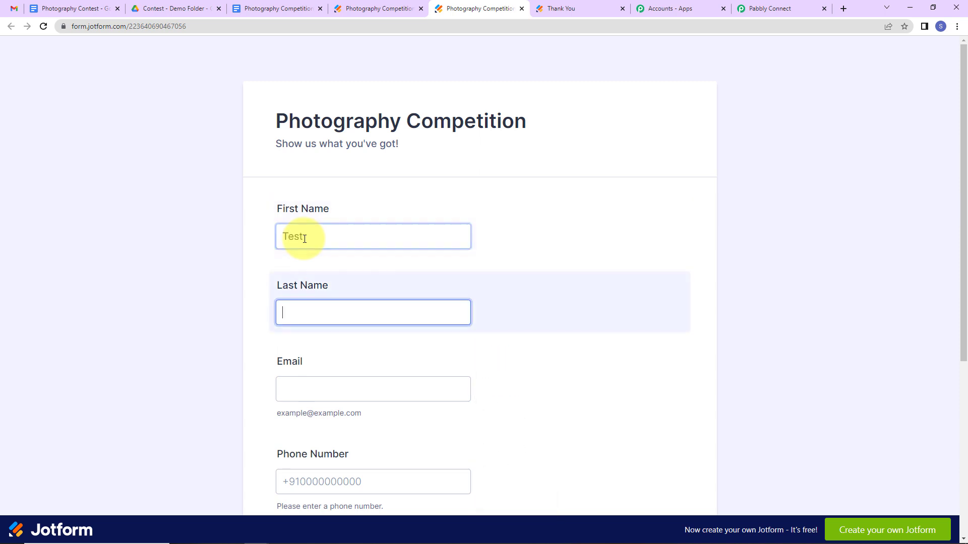
key("Tab")
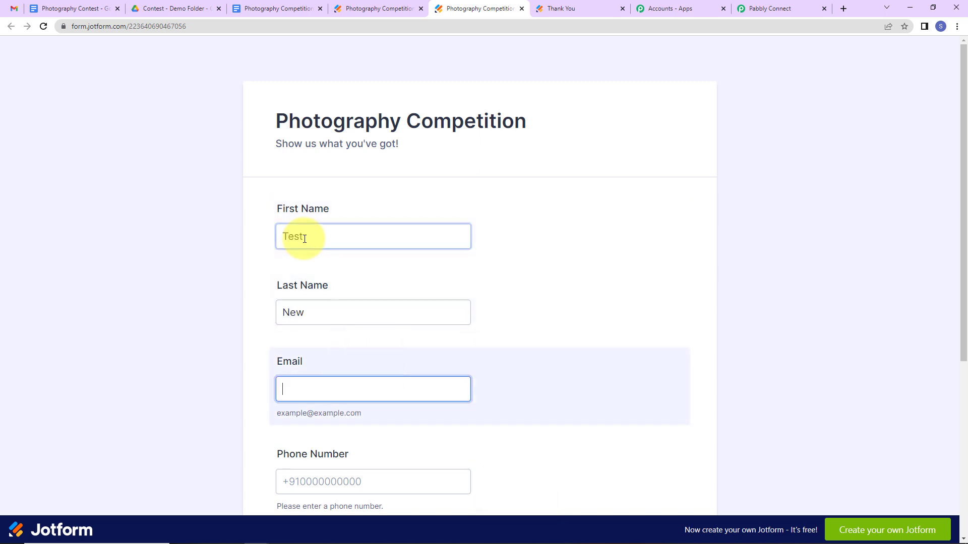
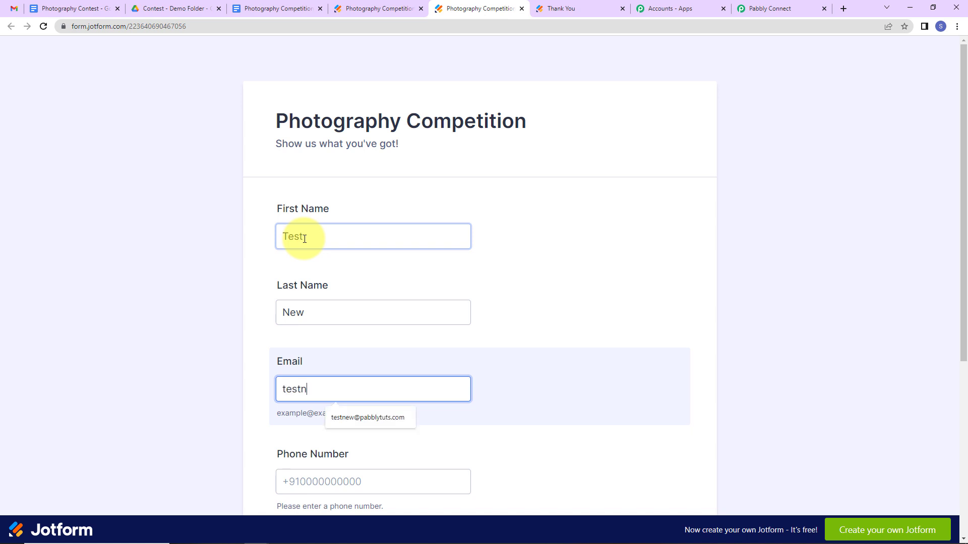
key("Tab")
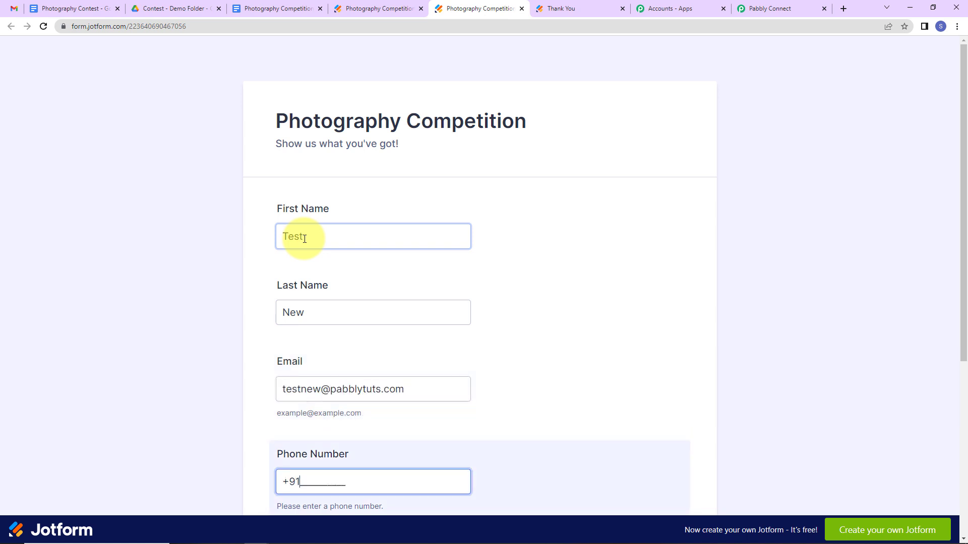
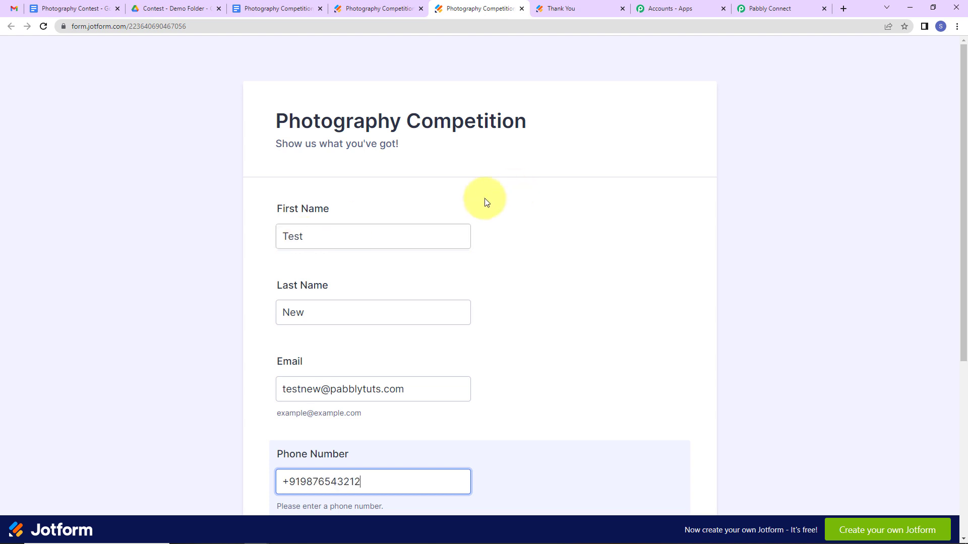
scroll(402, 313, "down", 4)
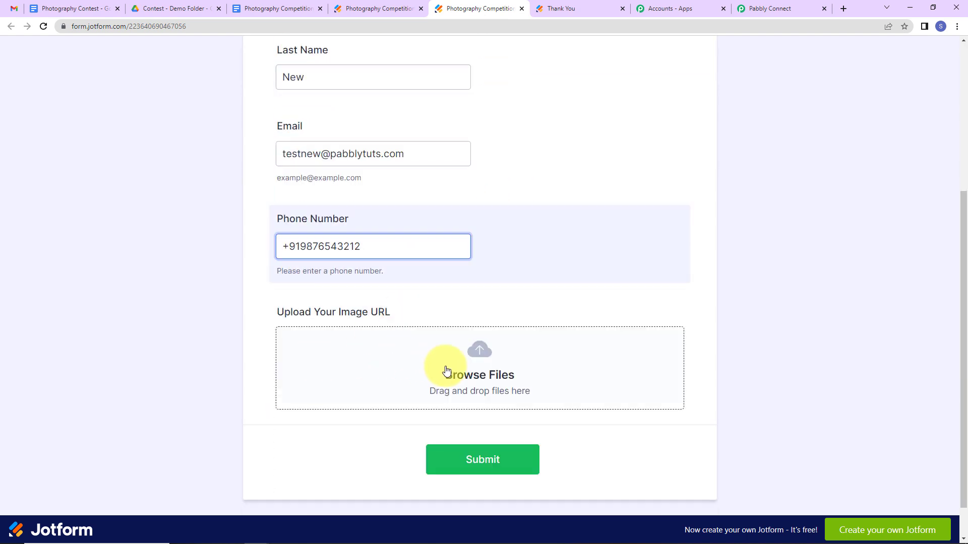
Attach download.jpg as the image and submit the test entry.
left_click(479, 379)
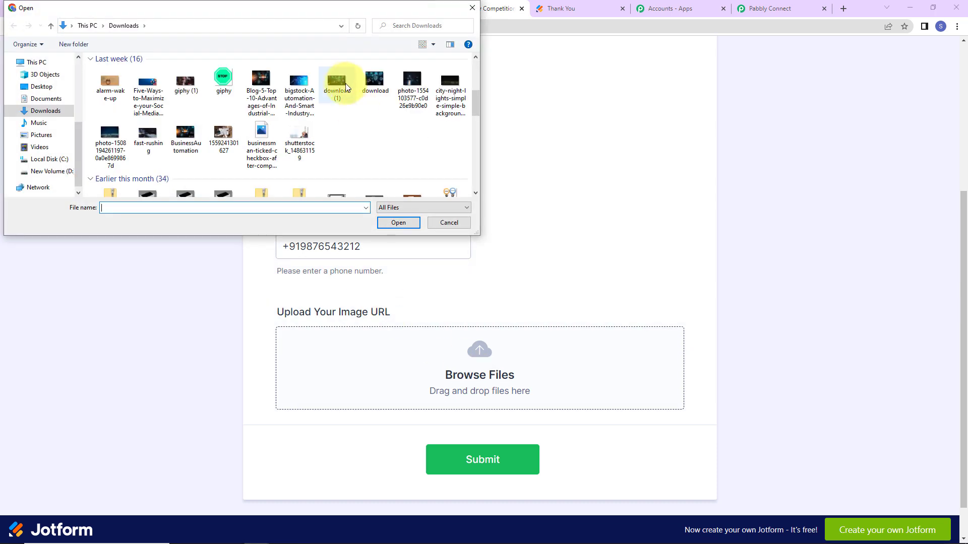
left_click(373, 81)
left_click(398, 223)
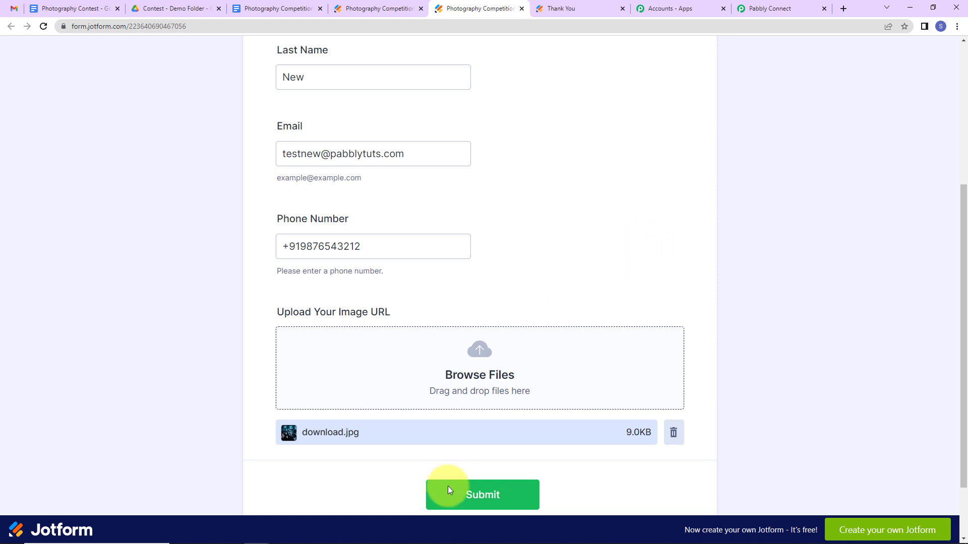
left_click(466, 500)
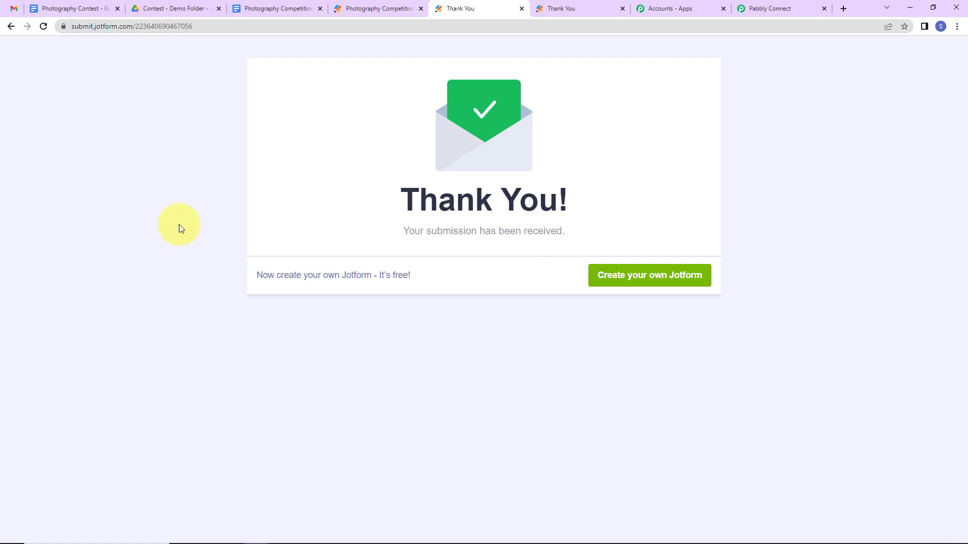
Refresh Contest - Demo Folder, open the test entry's new Photography Competition document, then return to Pabbly Connect.
left_click(151, 9)
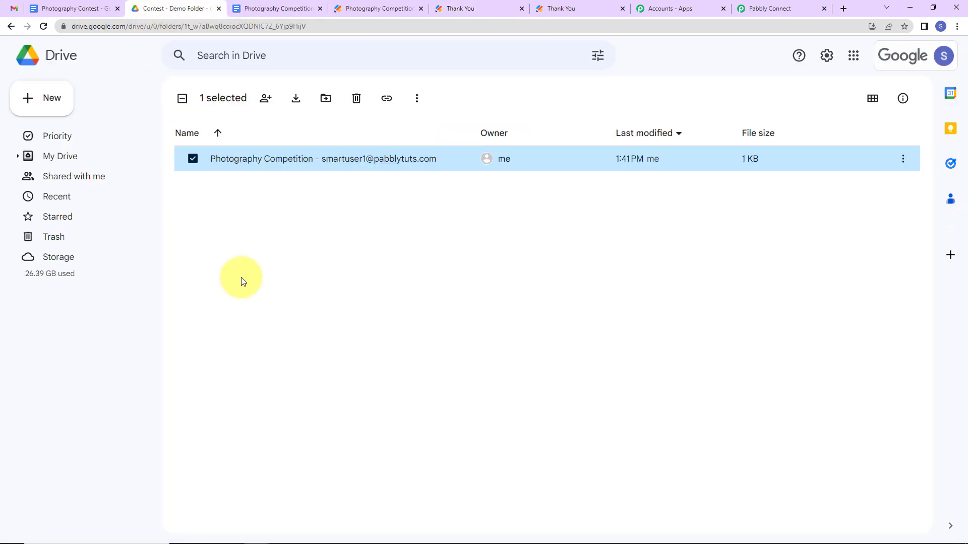
left_click(43, 26)
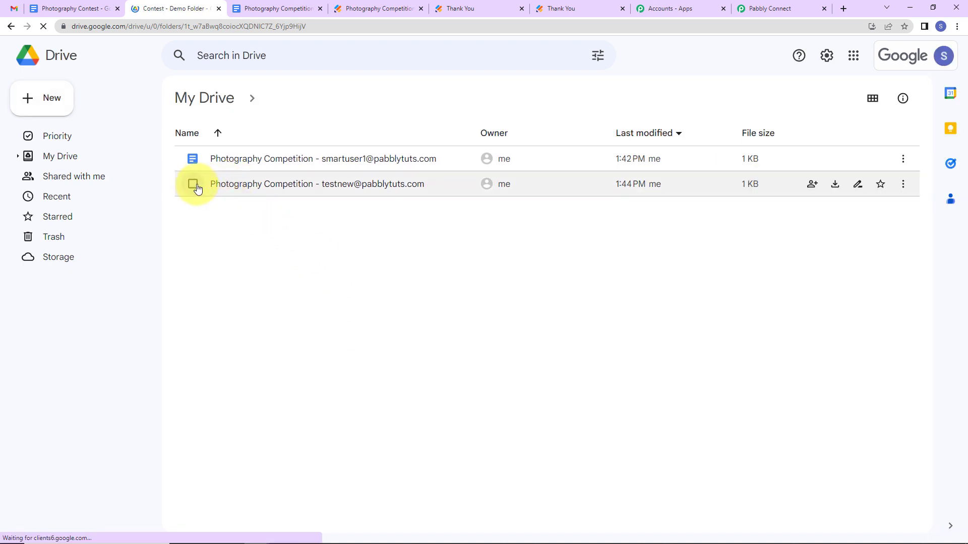
double_click(343, 183)
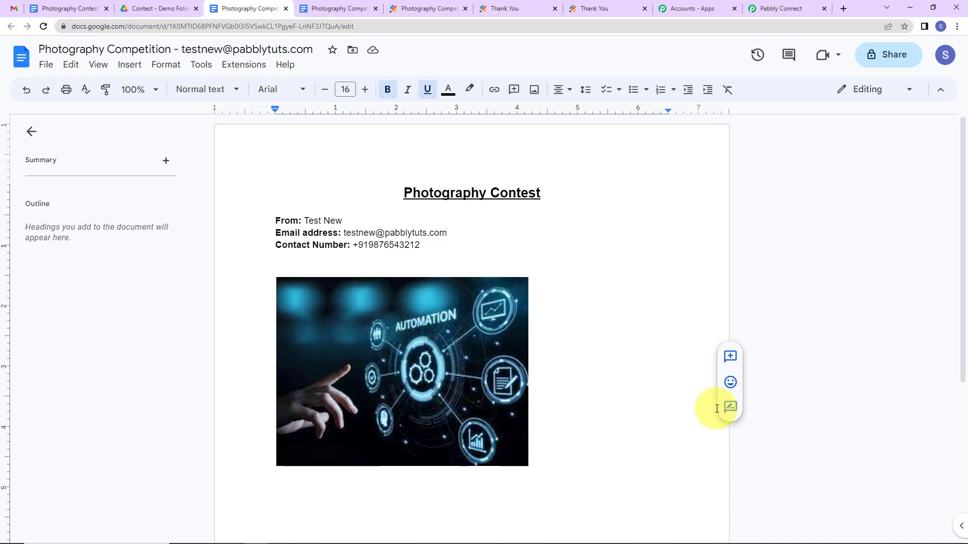
left_click(776, 9)
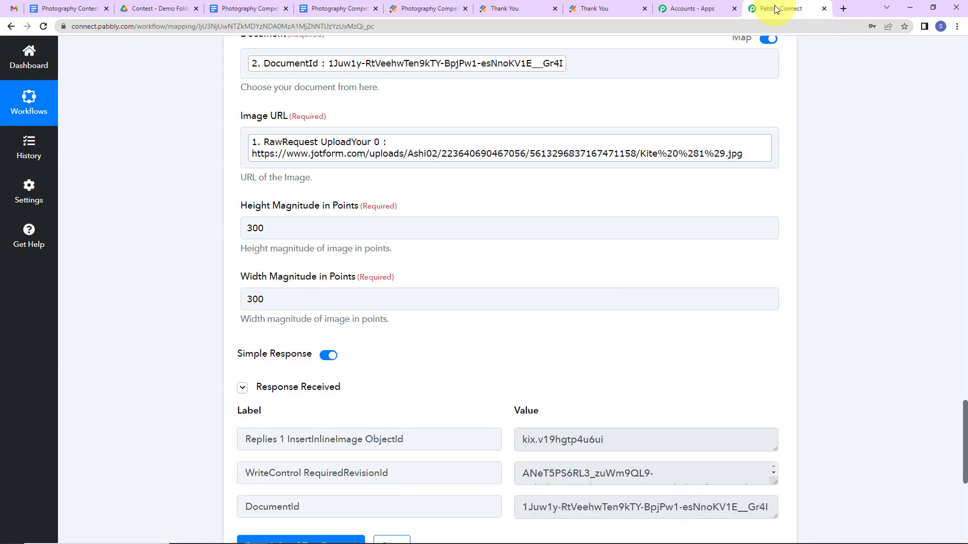
Collapse the JotForm New Response, Create Document from Template and Insert an Image step panels.
left_click_drag(965, 416, 862, 43)
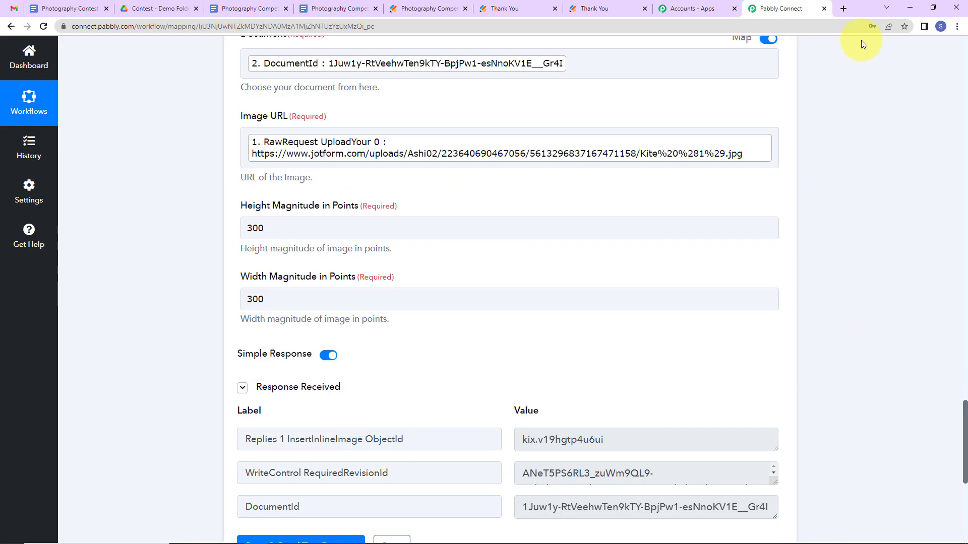
scroll(492, 325, "up", 20)
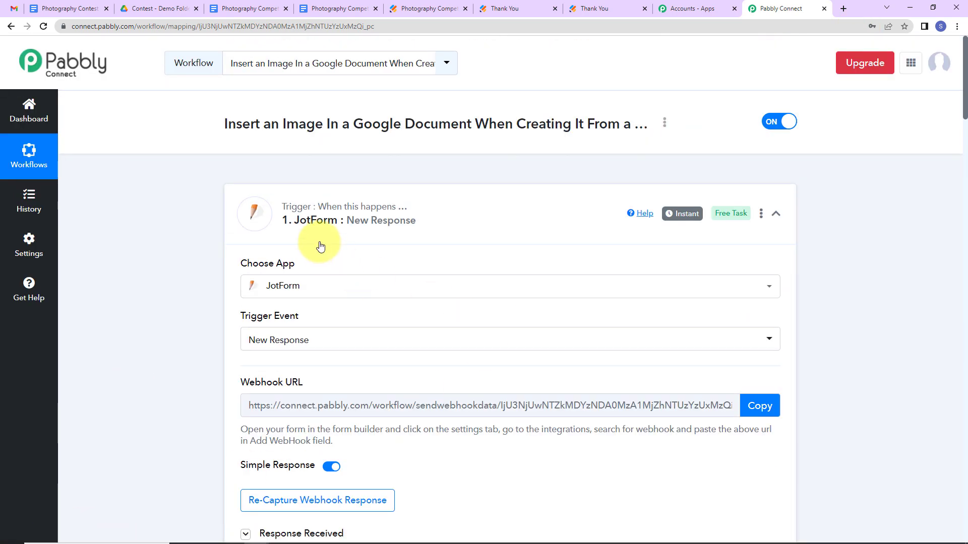
left_click(776, 213)
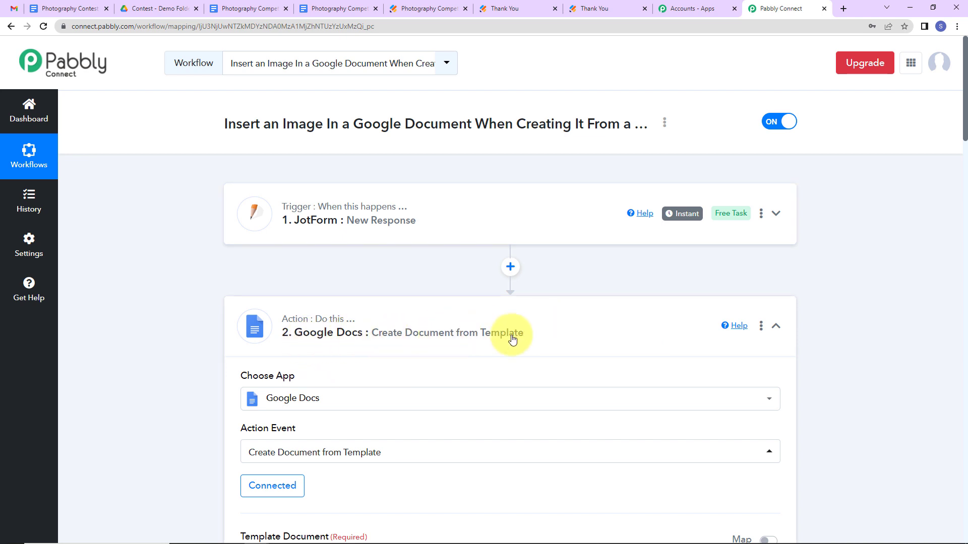
left_click(775, 330)
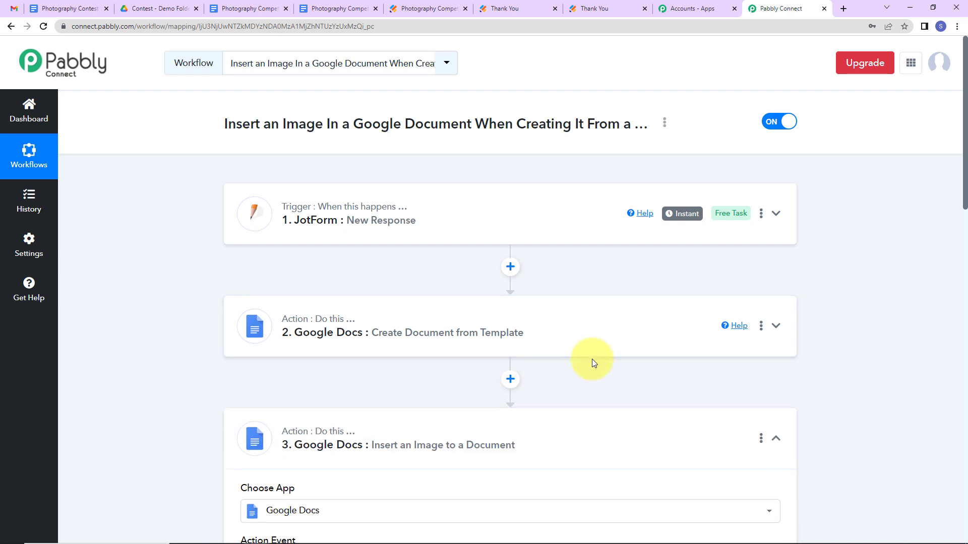
scroll(554, 363, "down", 2)
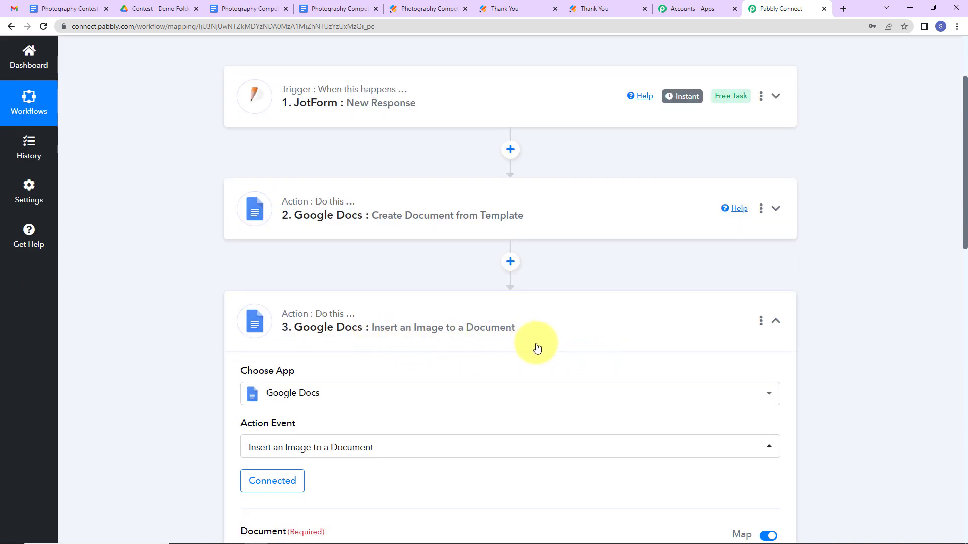
left_click(776, 323)
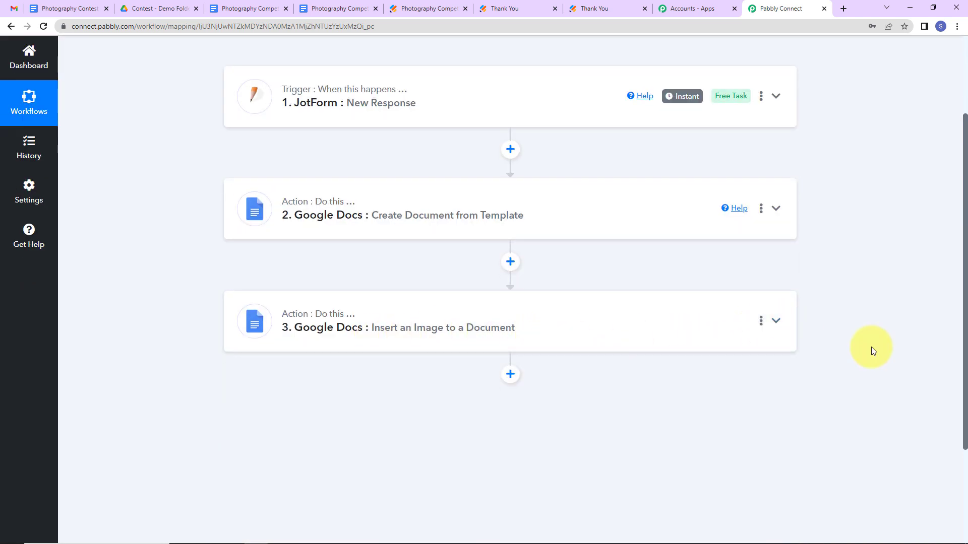